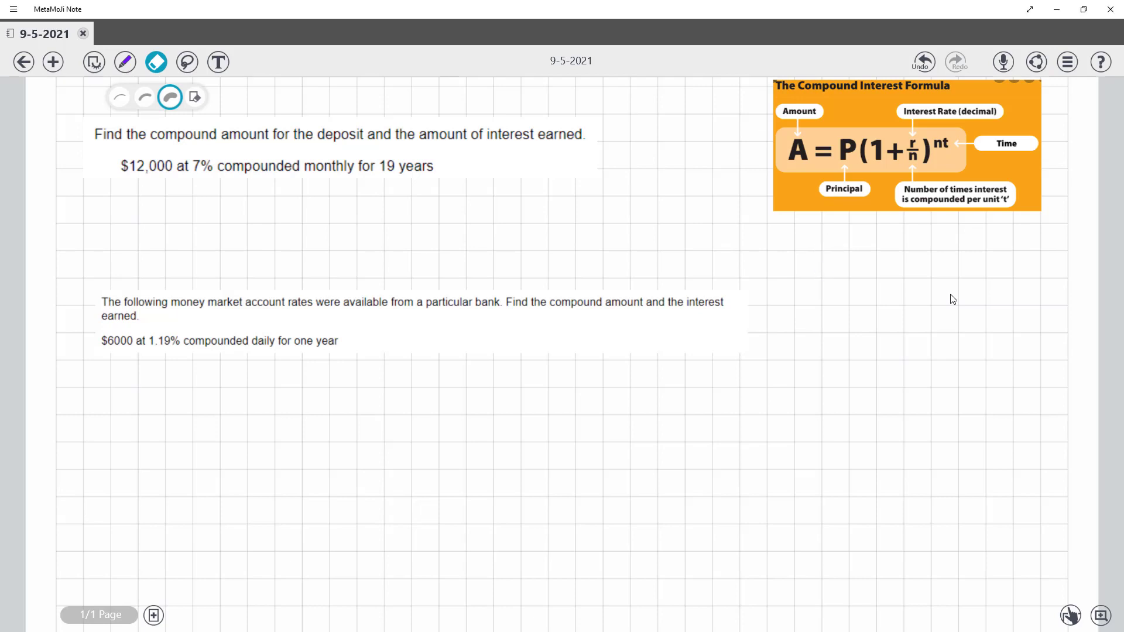
click(125, 62)
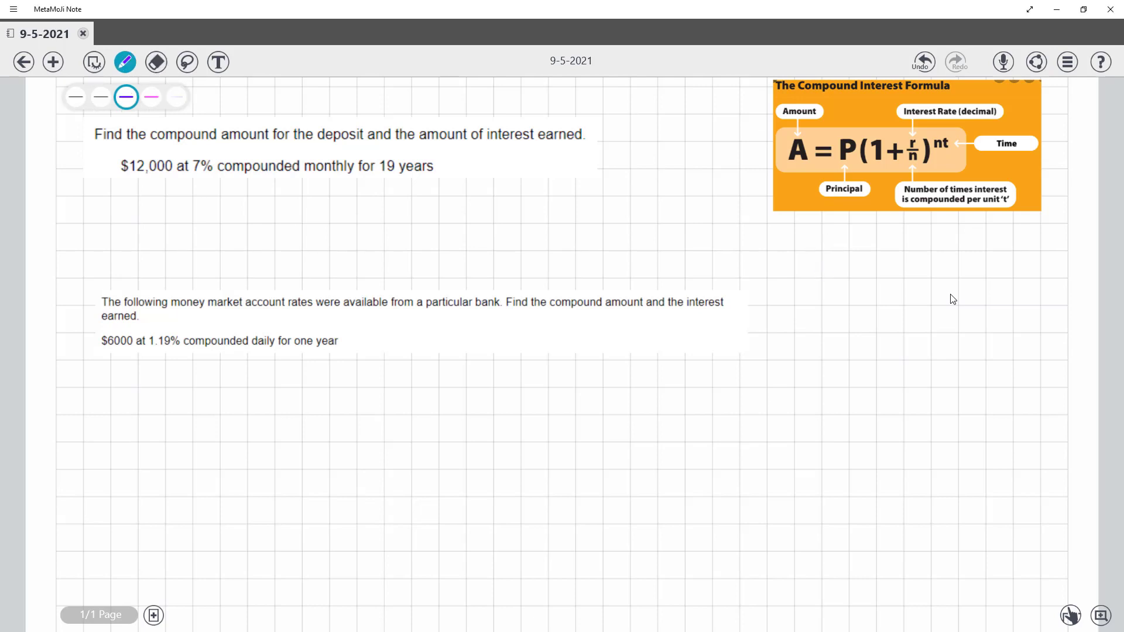
drag(808, 275, 850, 261)
drag(837, 270, 868, 254)
drag(869, 254, 895, 276)
mouse_move(912, 252)
mouse_down()
mouse_move(912, 270)
mouse_move(928, 271)
mouse_up()
drag(920, 263, 950, 261)
mouse_move(956, 246)
mouse_down()
mouse_move(959, 278)
mouse_move(977, 240)
mouse_up()
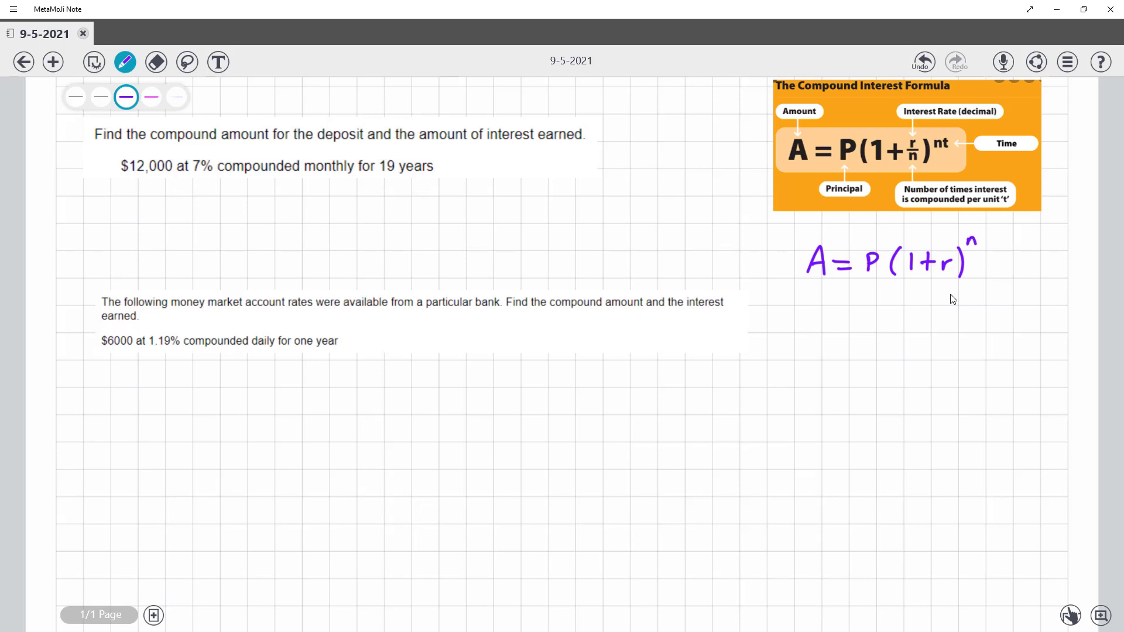
click(156, 62)
mouse_move(842, 272)
mouse_down()
mouse_move(897, 273)
mouse_move(977, 253)
mouse_move(973, 240)
mouse_up()
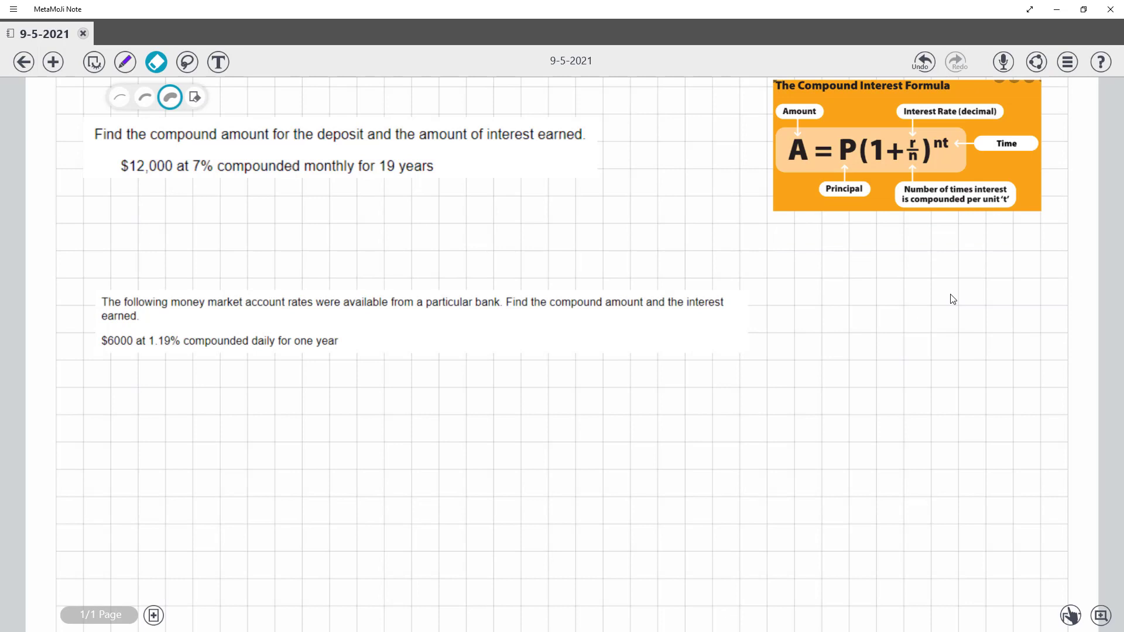
Annotate the first problem by hand: underline "monthly" and label the principal P, the rate r, the compounding n = 12 and the years t
click(125, 62)
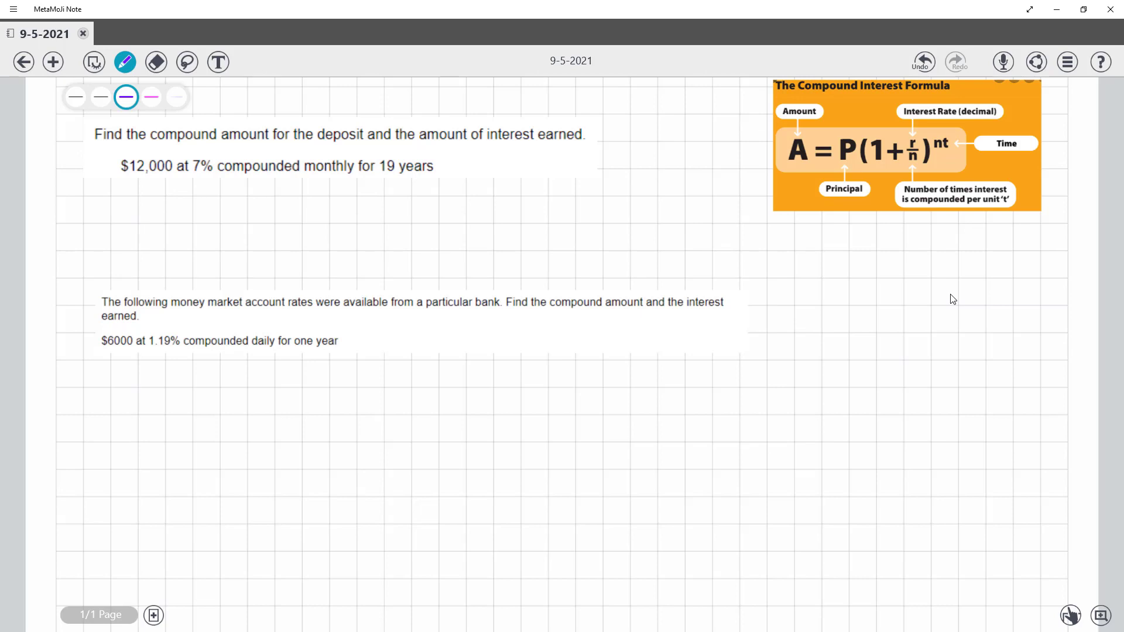
drag(302, 177, 347, 178)
drag(111, 192, 130, 179)
mouse_move(120, 180)
mouse_down()
mouse_move(128, 189)
mouse_move(78, 213)
mouse_up()
drag(78, 187, 79, 202)
mouse_move(360, 203)
mouse_down()
mouse_move(331, 187)
mouse_move(411, 206)
mouse_up()
drag(415, 196, 430, 204)
mouse_move(223, 198)
mouse_down()
mouse_move(205, 178)
mouse_move(248, 185)
mouse_up()
drag(417, 145, 414, 158)
drag(409, 151, 452, 155)
mouse_move(469, 147)
mouse_down()
mouse_move(472, 167)
mouse_move(482, 154)
mouse_up()
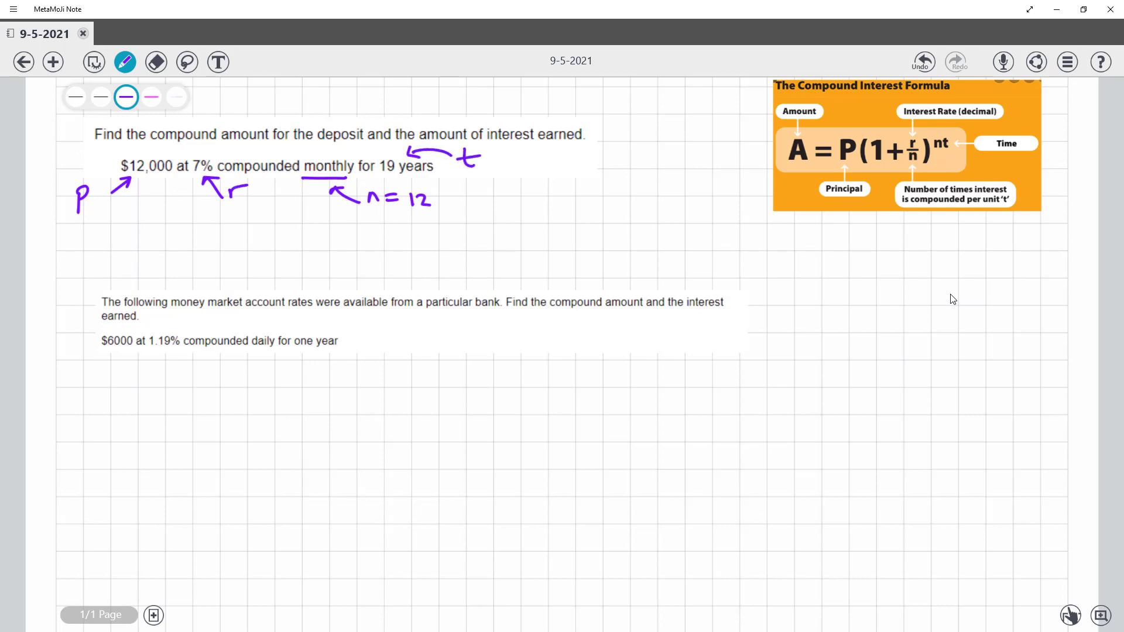
Handwrite FV = 12000(1 + 0.07/12 beneath the first problem, with the opening parenthesis and the rate as a fraction
drag(100, 247, 101, 266)
mouse_move(96, 251)
mouse_down()
mouse_move(115, 246)
mouse_move(112, 255)
mouse_up()
drag(119, 246, 186, 264)
drag(189, 254, 207, 263)
mouse_move(218, 253)
mouse_down()
mouse_move(211, 262)
mouse_move(218, 253)
mouse_up()
mouse_move(233, 251)
mouse_down()
mouse_move(266, 268)
mouse_move(299, 262)
mouse_move(322, 240)
mouse_up()
mouse_move(331, 246)
mouse_down()
mouse_move(342, 240)
mouse_move(358, 256)
mouse_move(336, 275)
mouse_up()
drag(342, 264, 359, 272)
mouse_move(274, 236)
mouse_down()
mouse_move(264, 259)
mouse_move(272, 276)
mouse_up()
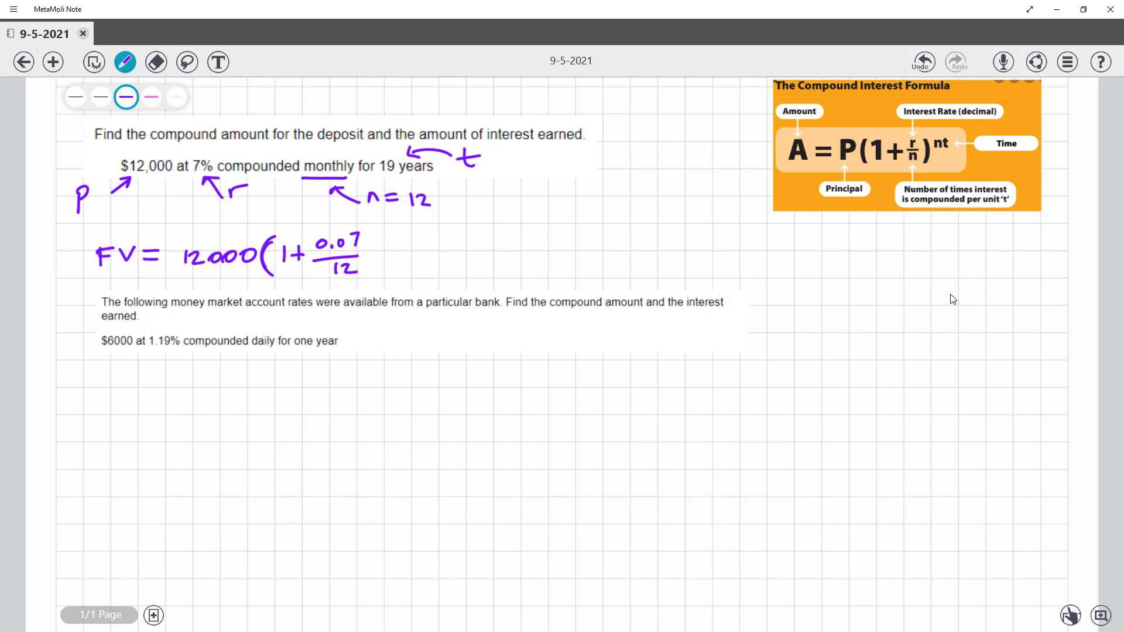
Close the parenthesis of the FV expression and write the exponent (12·19)
drag(367, 232, 371, 278)
mouse_move(380, 221)
mouse_down()
mouse_move(375, 236)
mouse_move(385, 234)
mouse_up()
drag(390, 225, 413, 231)
click(404, 231)
drag(426, 221, 425, 233)
drag(429, 217, 431, 230)
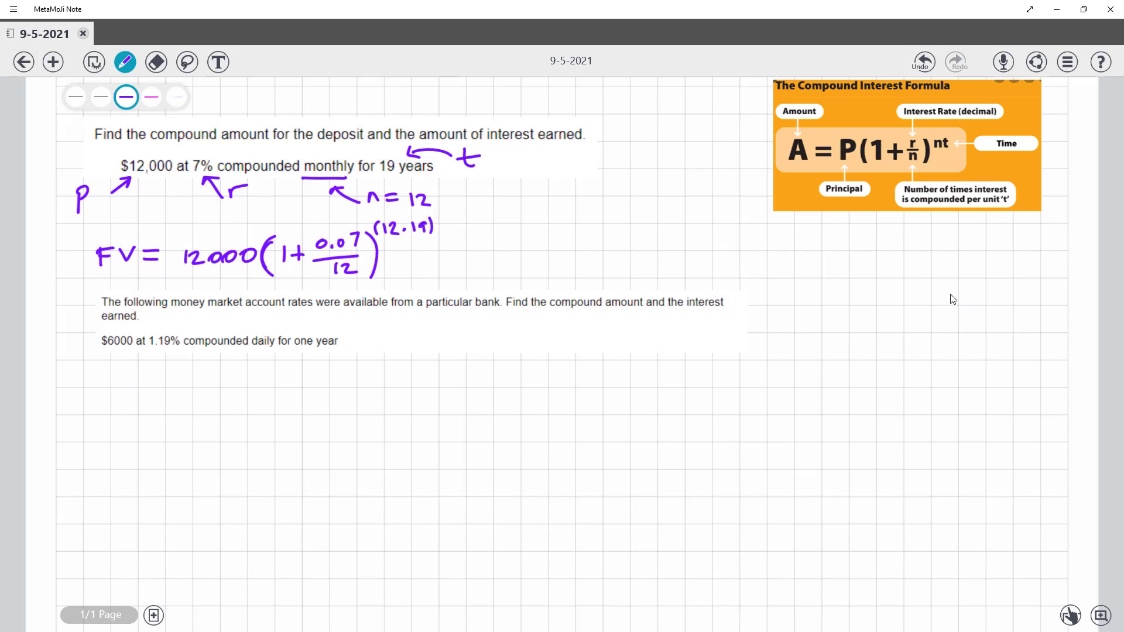
Write the result = $45197.53 after the FV expression and circle it
drag(439, 256, 451, 256)
drag(433, 266, 465, 256)
mouse_move(469, 241)
mouse_down()
mouse_move(468, 256)
mouse_move(502, 265)
mouse_up()
mouse_move(502, 250)
mouse_down()
mouse_move(501, 272)
mouse_move(510, 260)
mouse_move(508, 269)
mouse_move(611, 255)
mouse_move(597, 265)
mouse_up()
click(583, 262)
drag(627, 246, 626, 266)
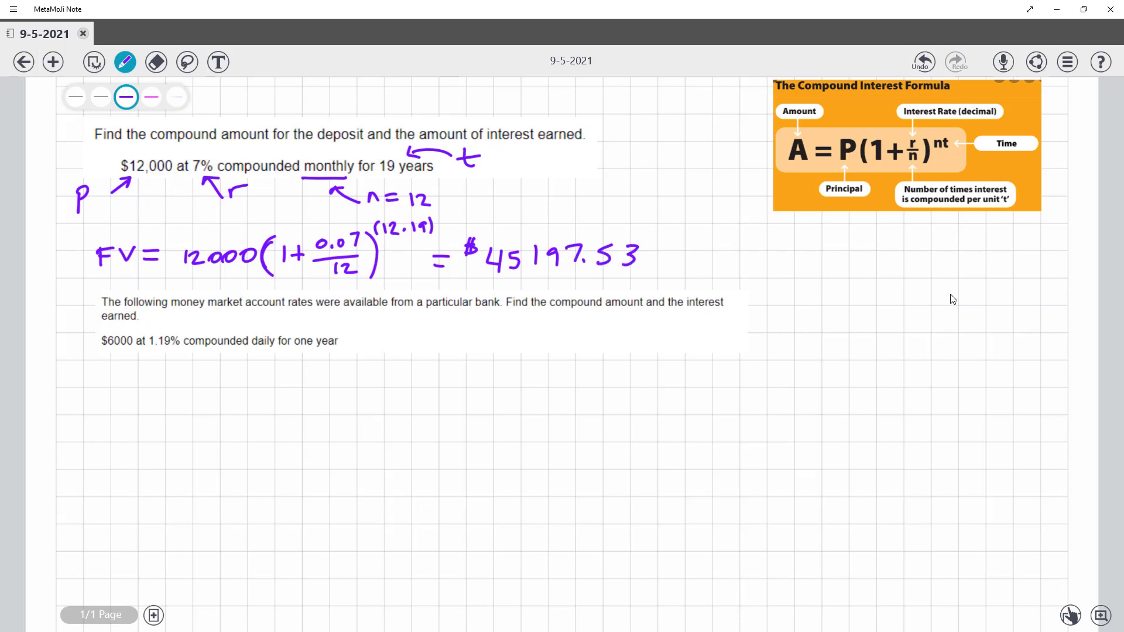
mouse_move(445, 270)
mouse_down()
mouse_move(465, 221)
mouse_move(432, 227)
mouse_up()
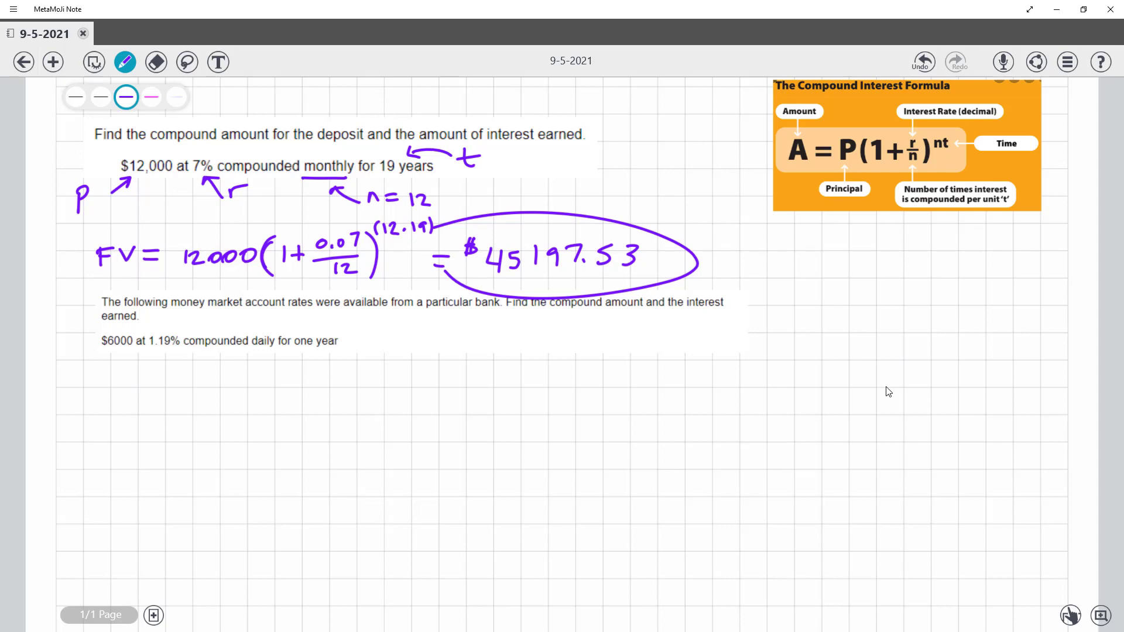
Switch to the Excel workbook "Mathematics of Finance_used in videos.xlsx"
key(alt+Tab)
key(alt+Tab)
key(alt+Tab)
key(alt+Tab)
key(alt+Tab)
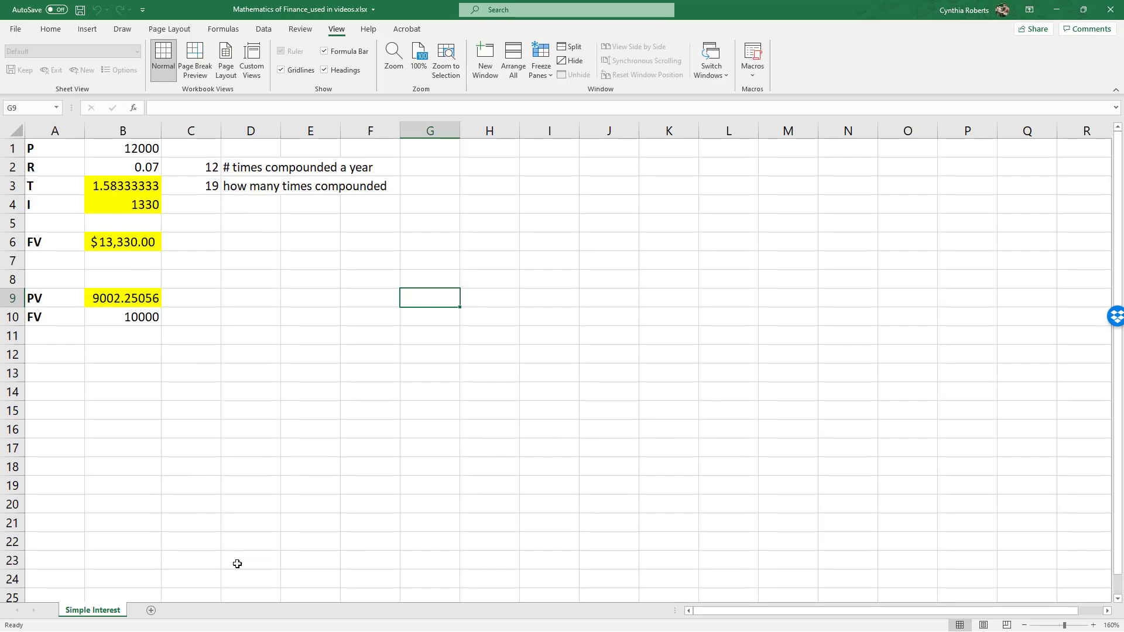
Add a new worksheet to the workbook and name it "Compound Interest"
click(152, 612)
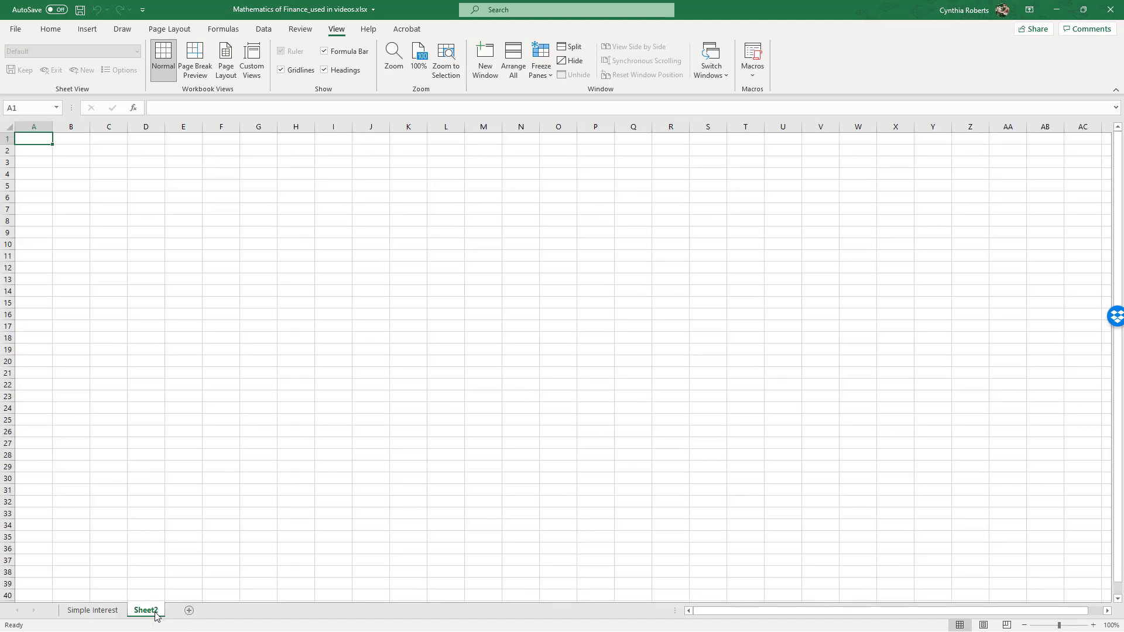
double_click(155, 611)
text(Compo)
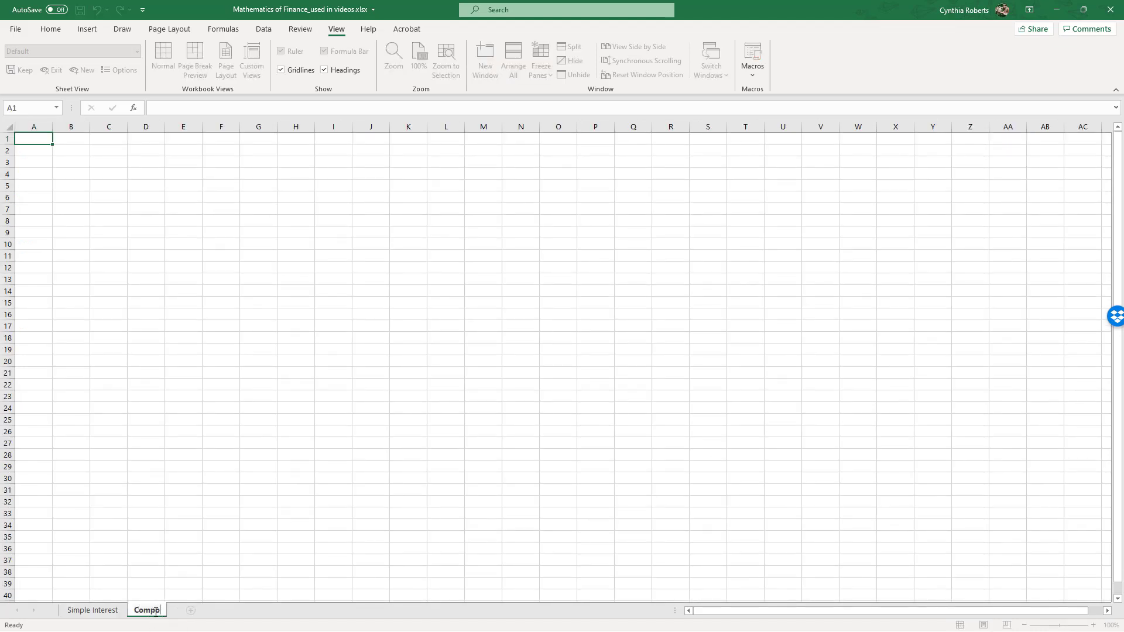
text(und Interest)
key(Return)
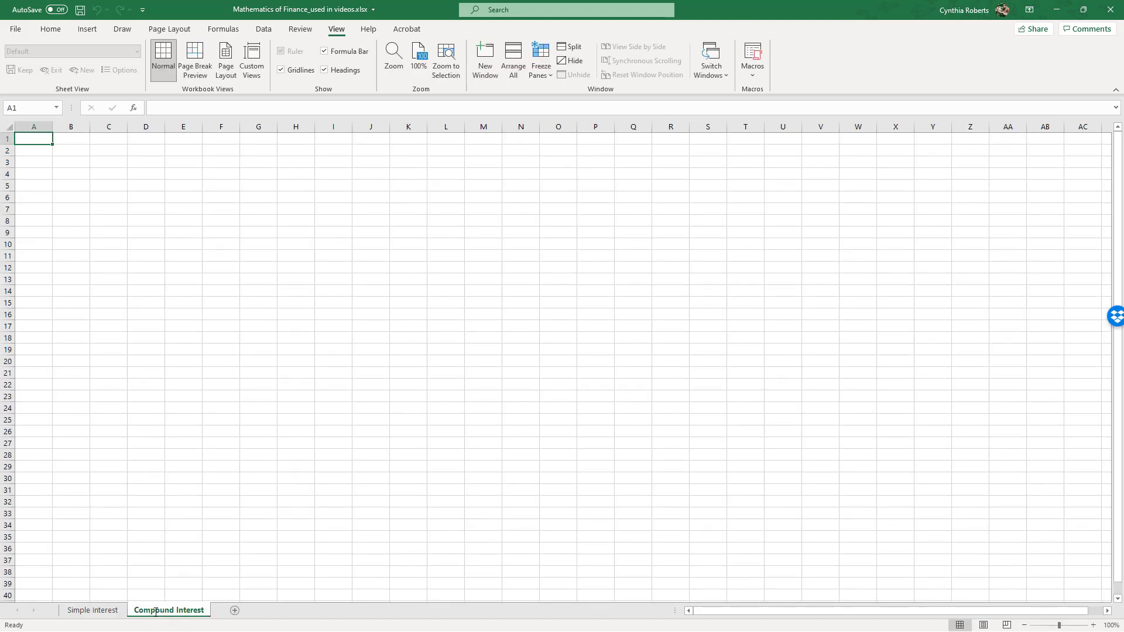
Enter the labels P, R and T in cells A1 to A3 of the Compound Interest sheet
click(393, 57)
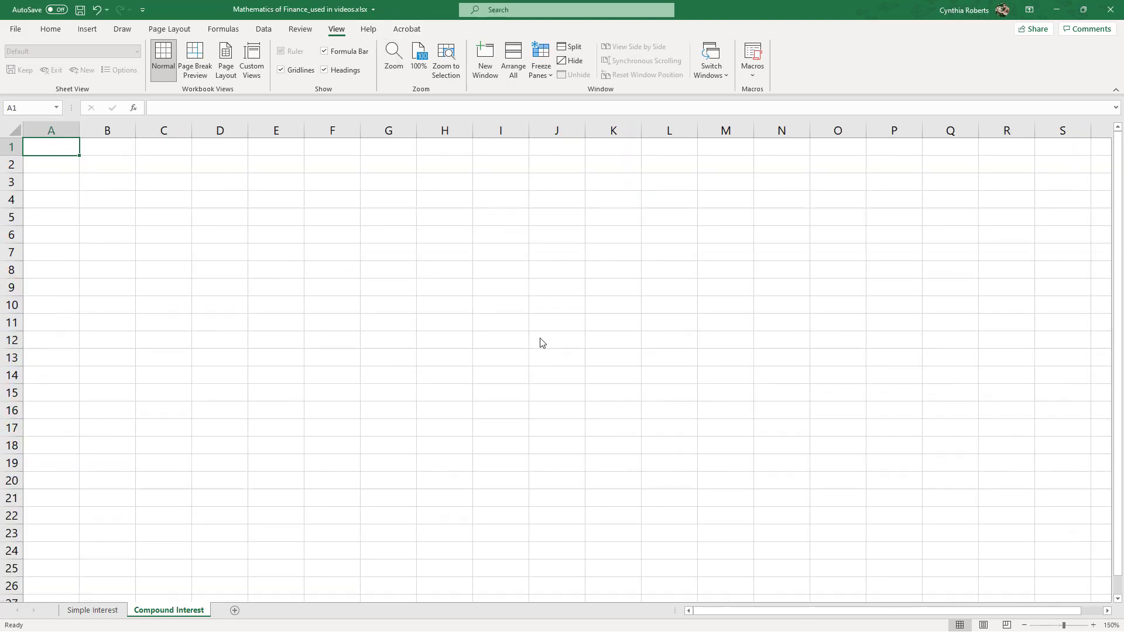
click(58, 32)
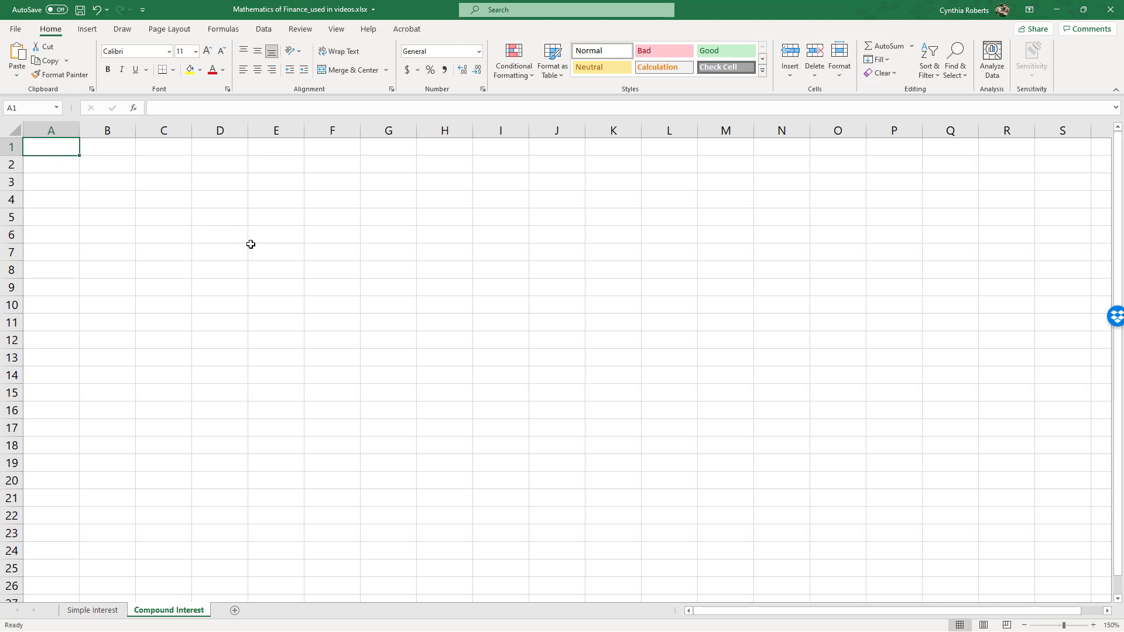
text(P)
key(Return)
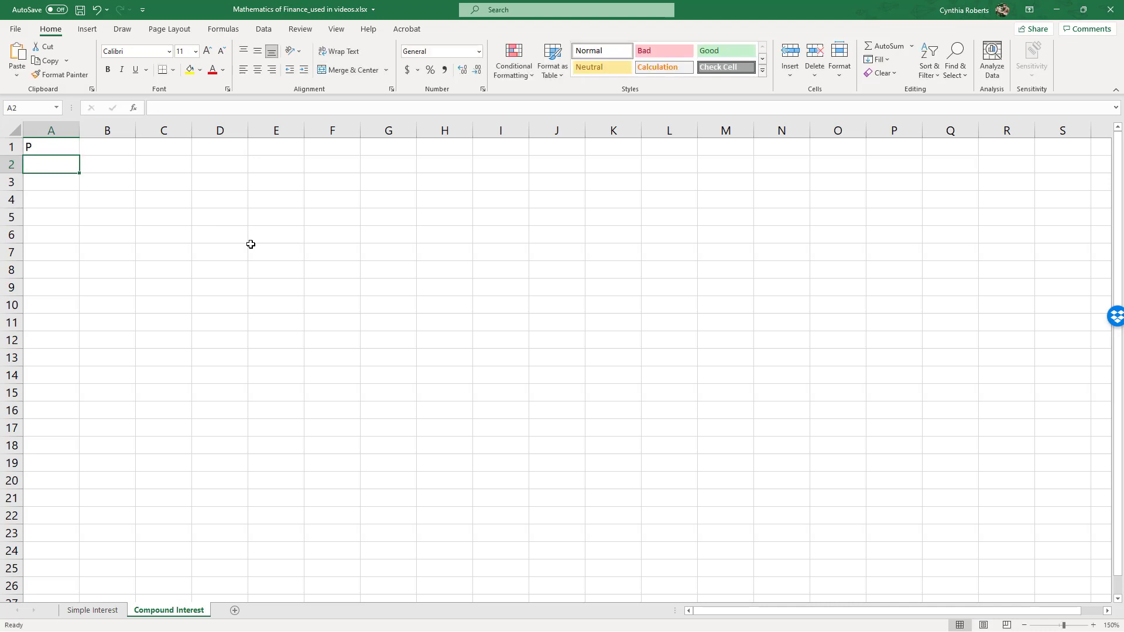
text(r)
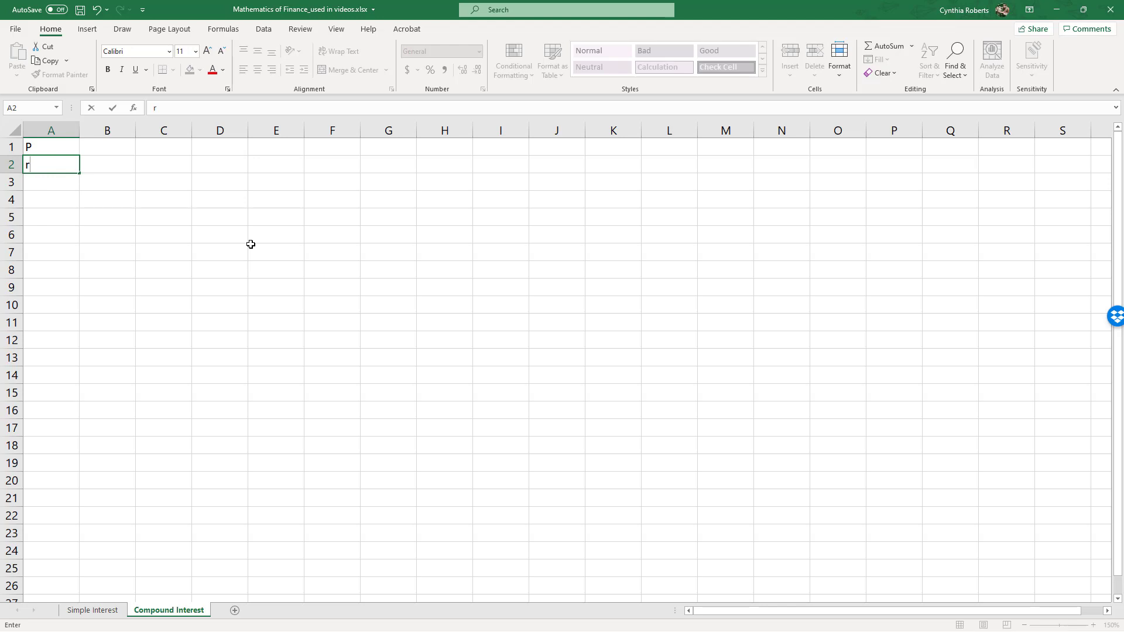
key(Return)
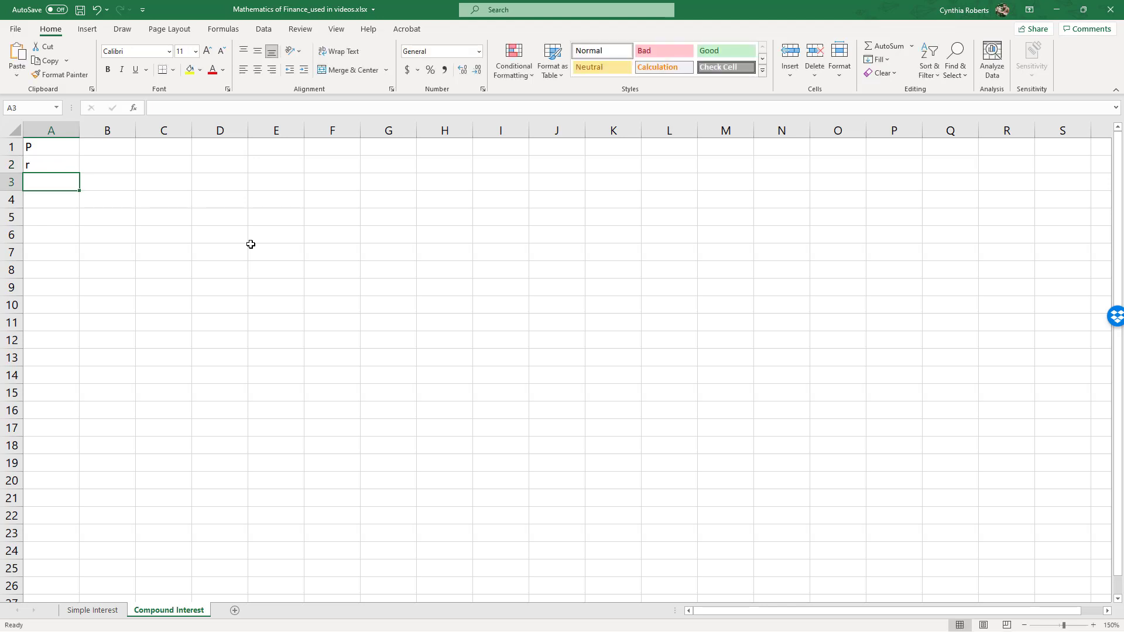
key(Up)
text(R)
key(Return)
text(T)
key(Return)
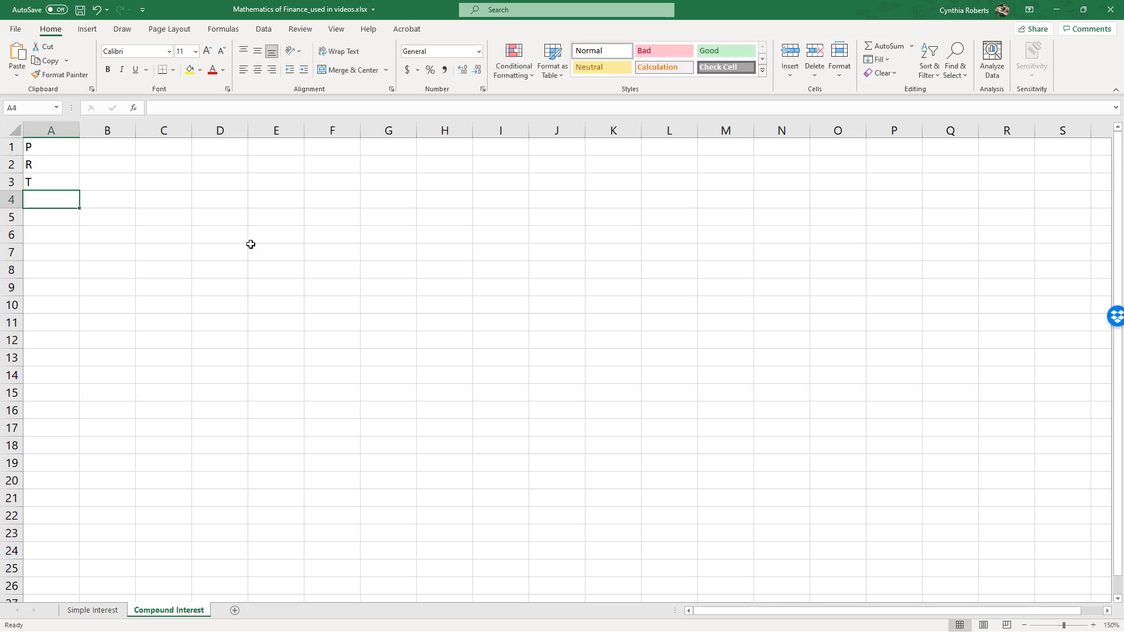
Enter the label "yearly rate" in cell E2
click(226, 164)
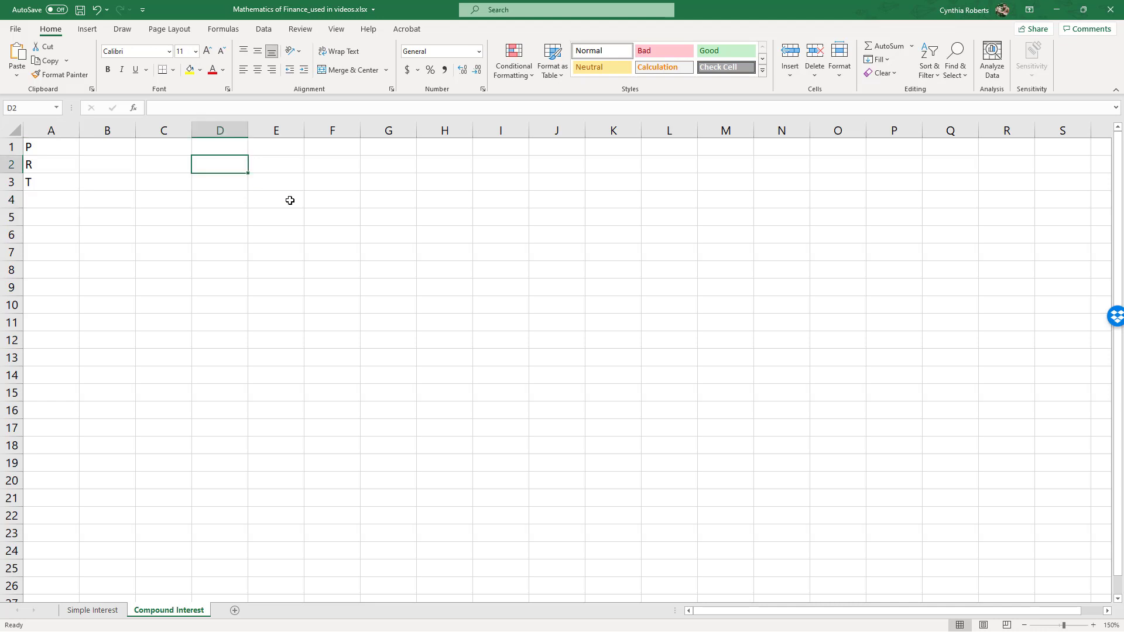
click(286, 164)
text(rate)
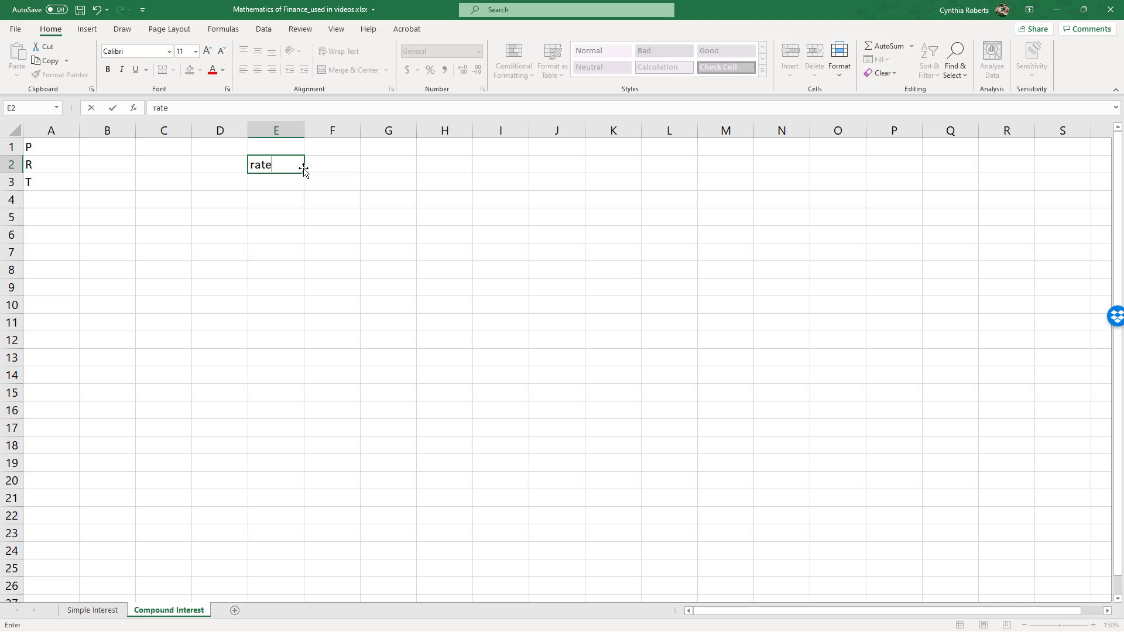
key(BackSpace)
key(BackSpace)
key(BackSpace)
key(BackSpace)
text(yearly rate)
key(Return)
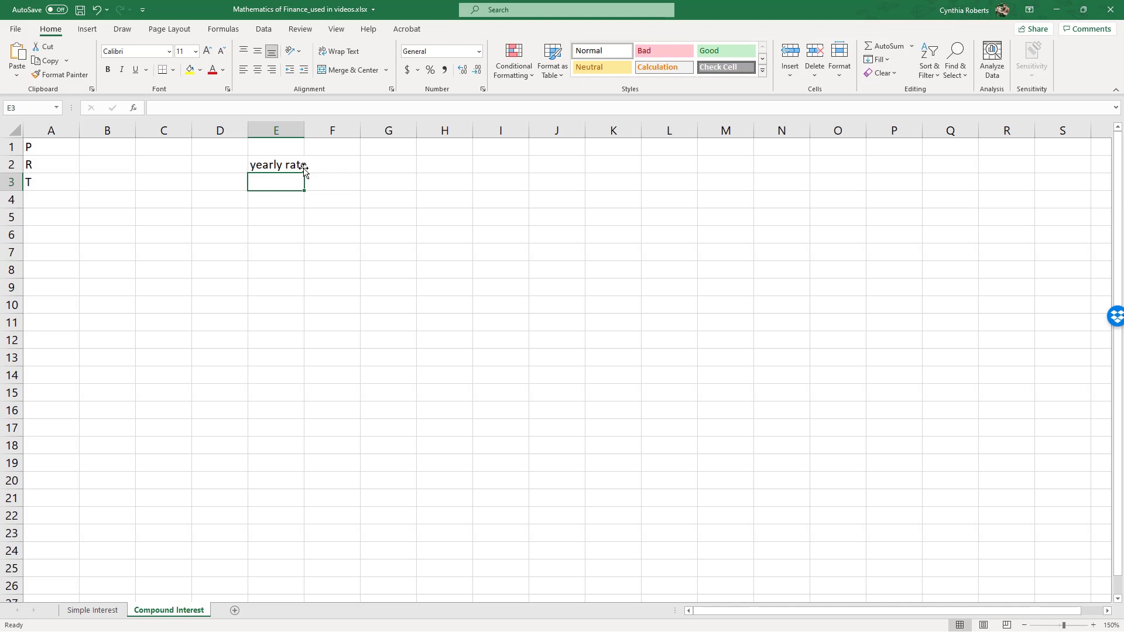
Enter "# of times compouned a year" in cell E3 and "time" in cell E4
text(# of times com)
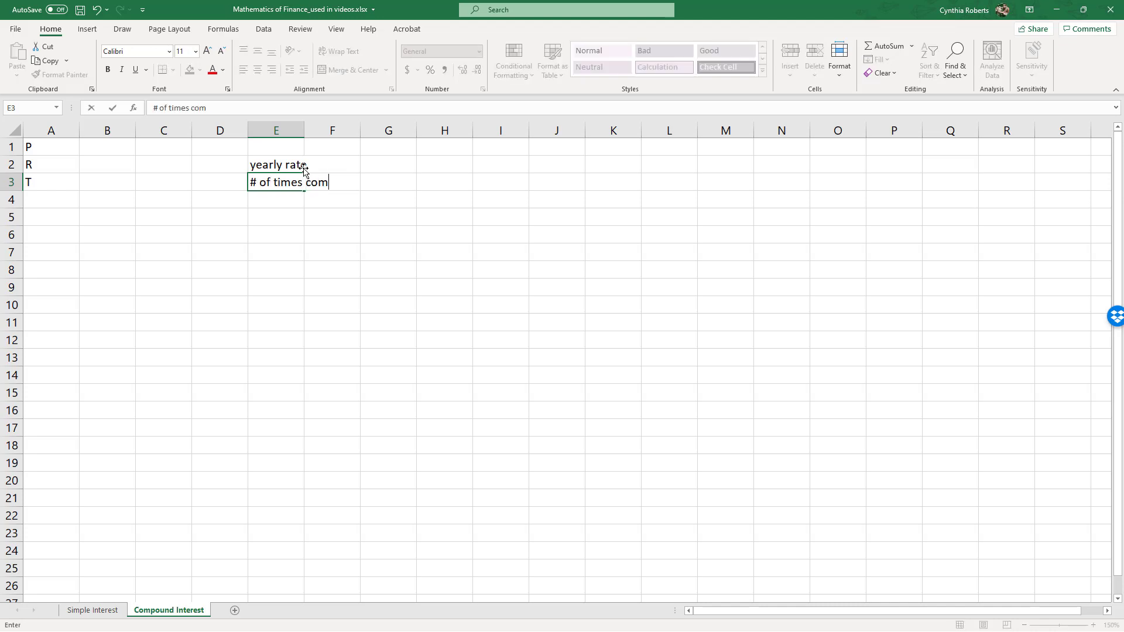
text(pounded a year)
key(Tab)
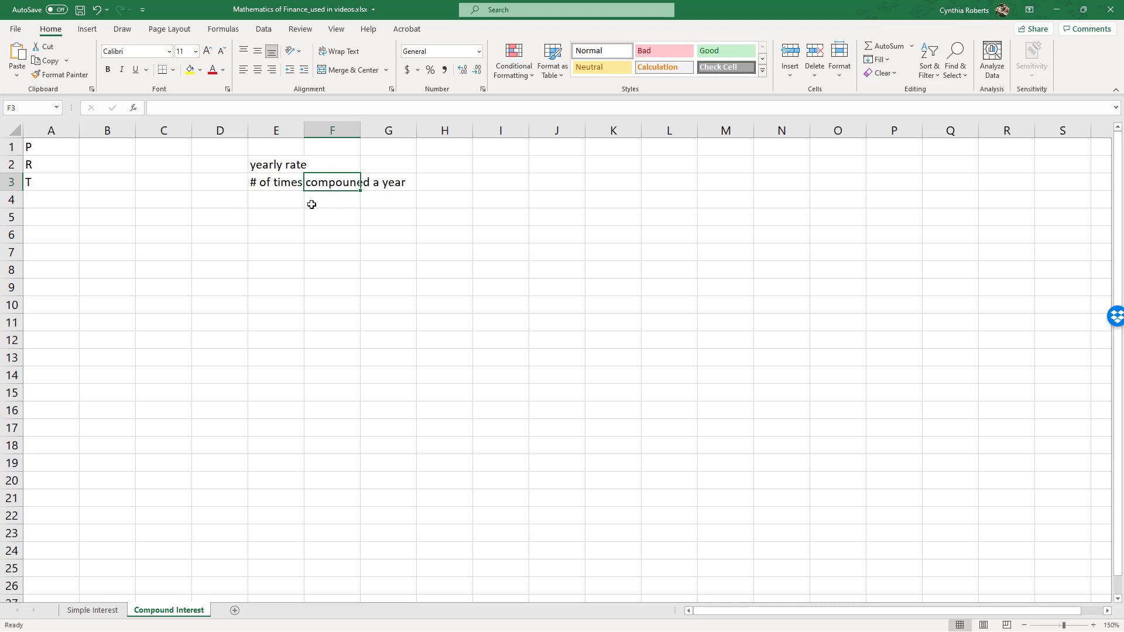
click(266, 201)
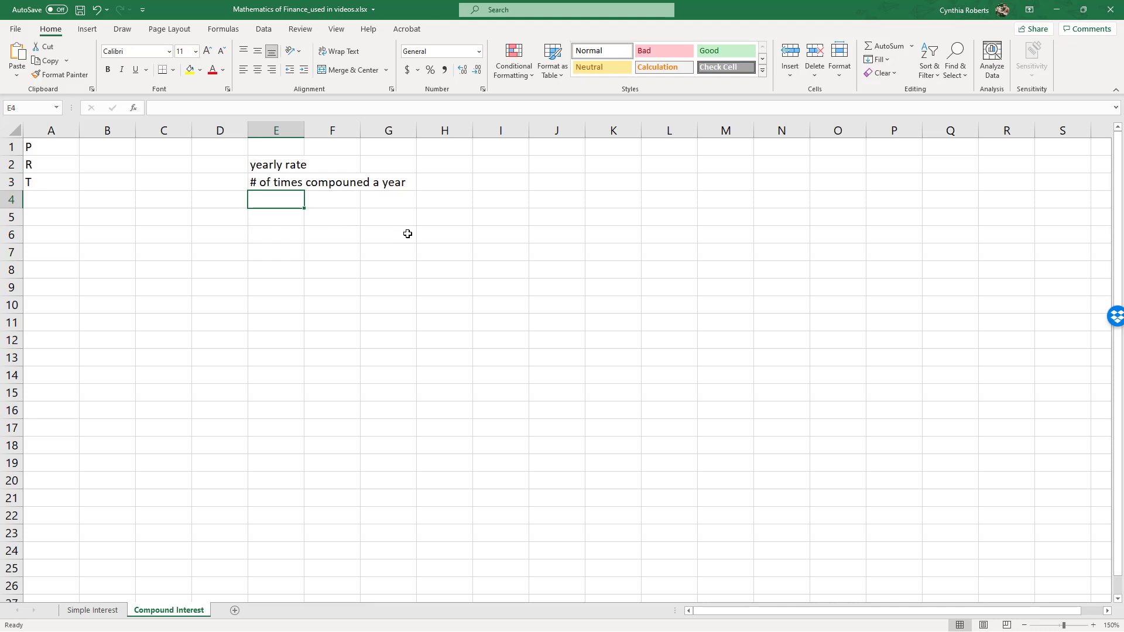
text(to)
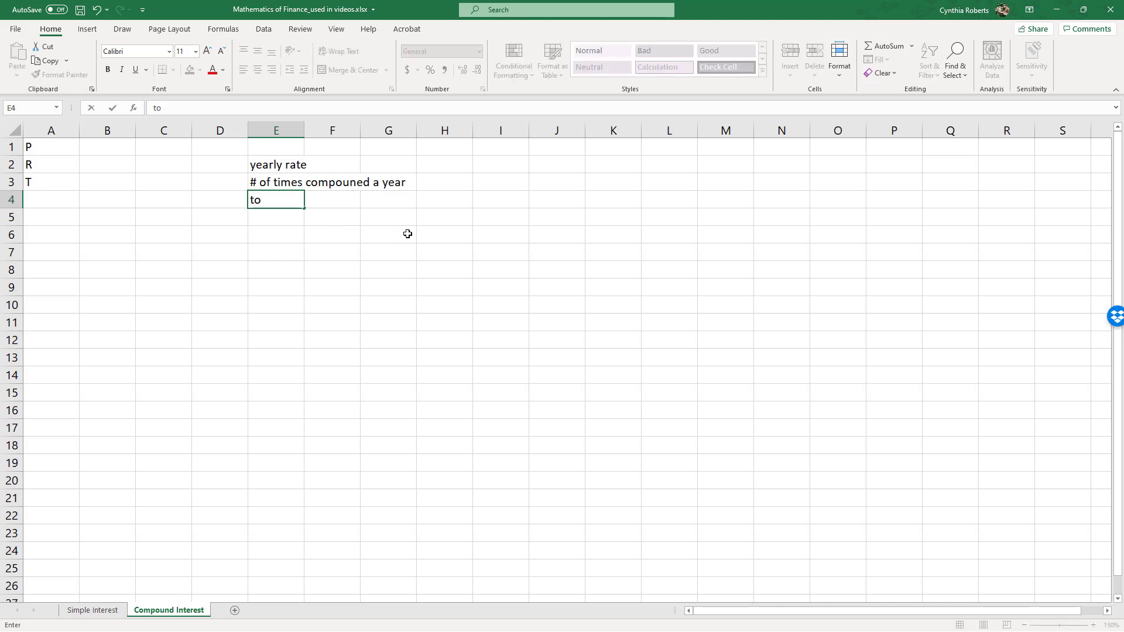
key(BackSpace)
key(BackSpace)
text(time)
key(Return)
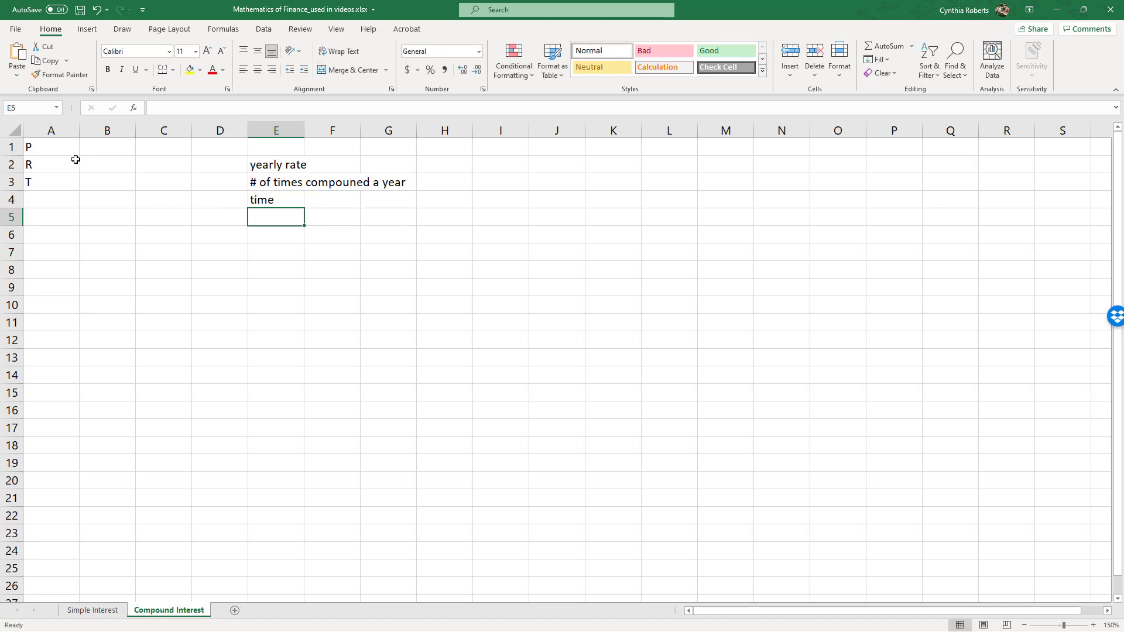
Enter the principal 12000 in cell B1 beside the P label
click(100, 148)
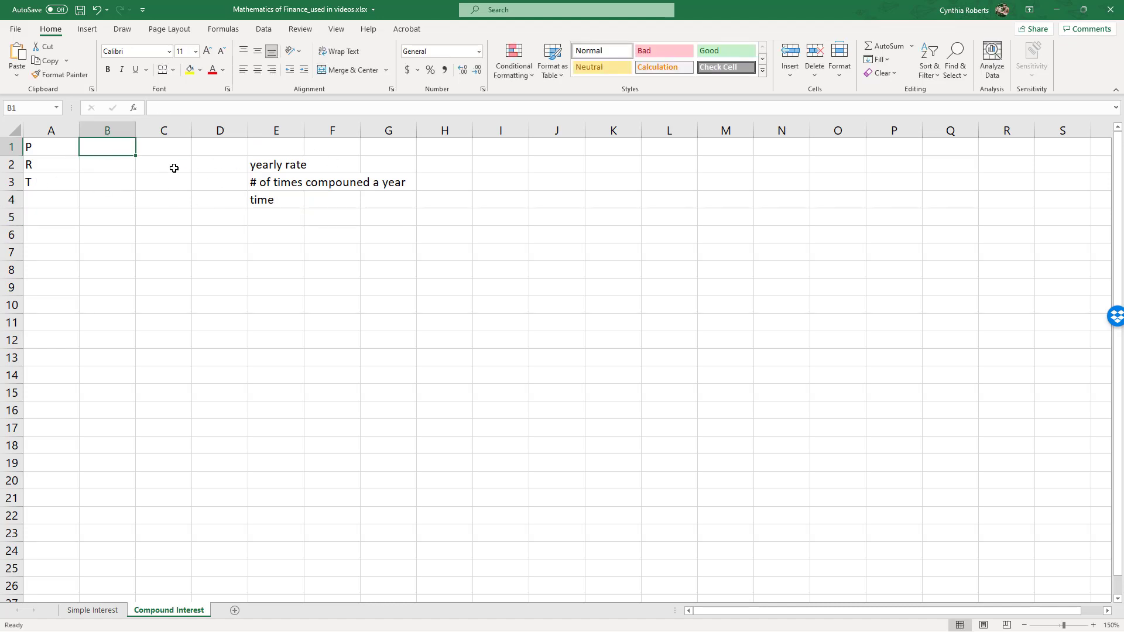
text(120000)
key(Return)
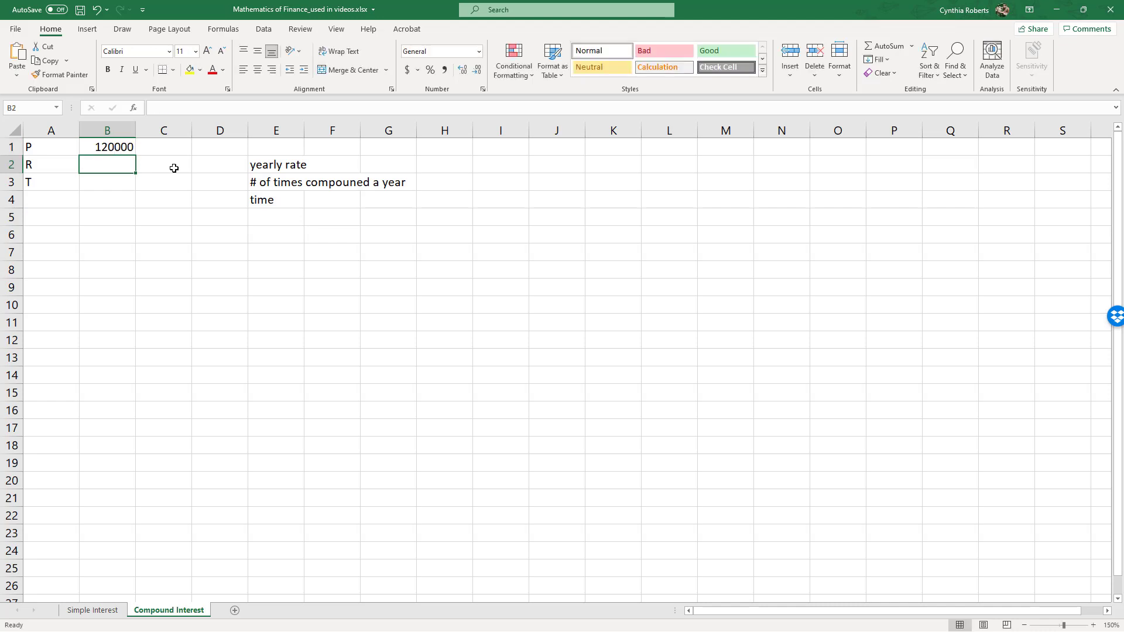
click(107, 150)
text(12)
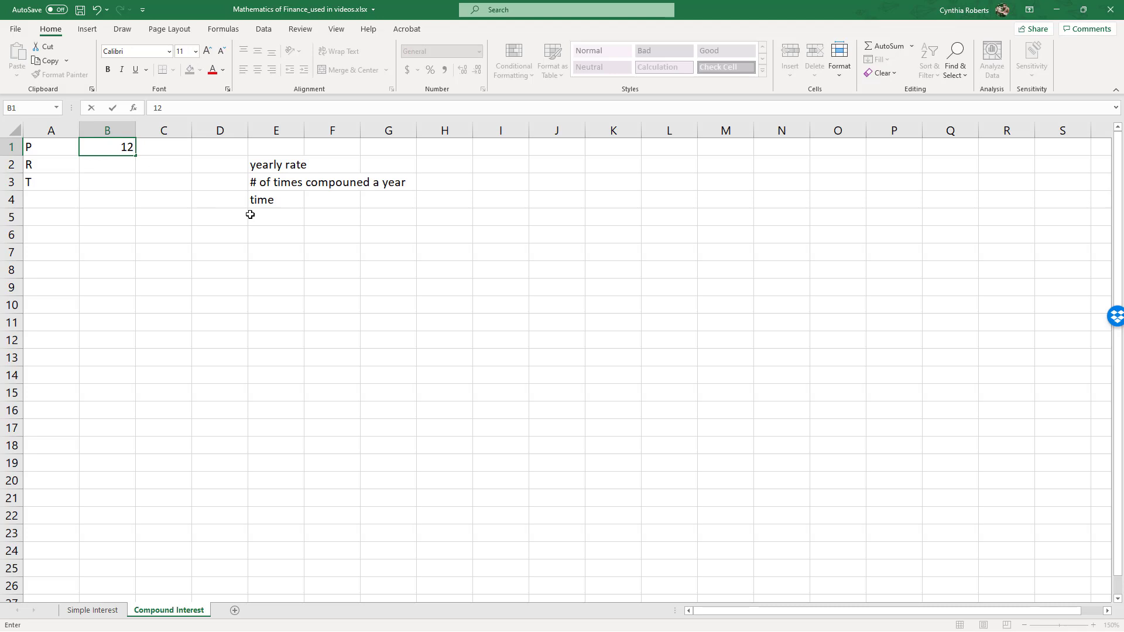
text(000)
key(Return)
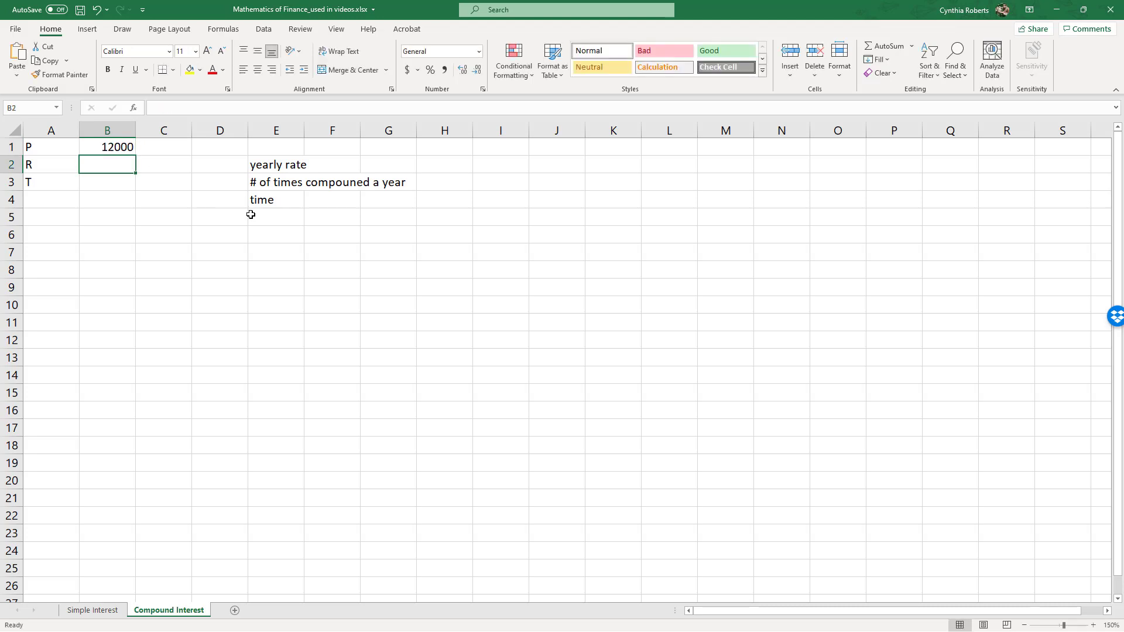
Enter 0.07 in cell D2 as the value for the yearly rate
click(218, 165)
text(0.07)
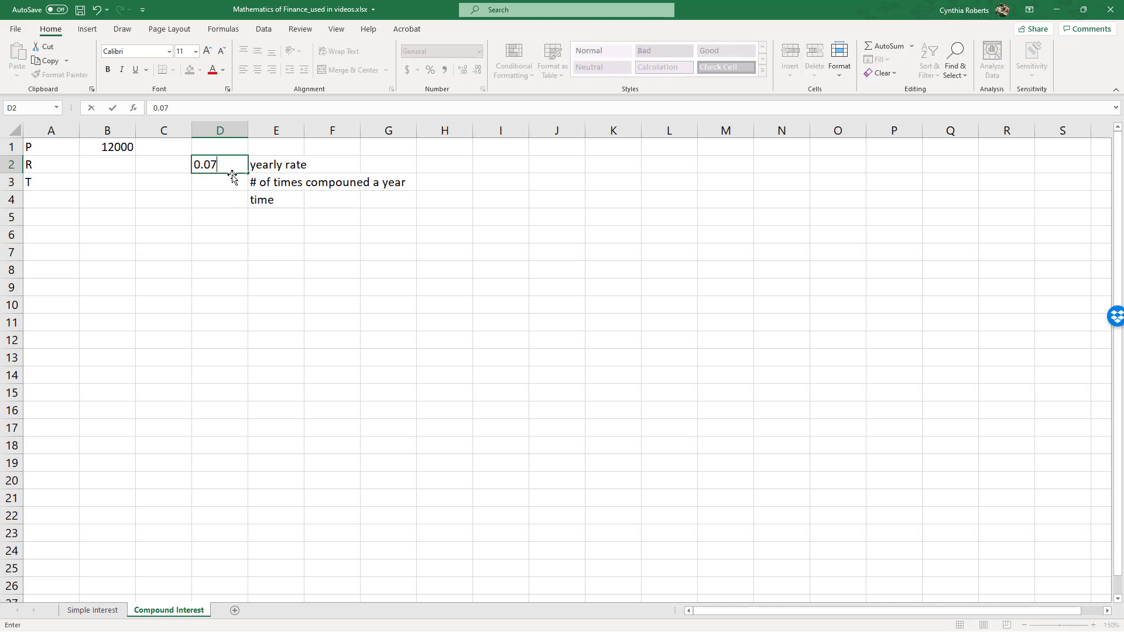
key(Return)
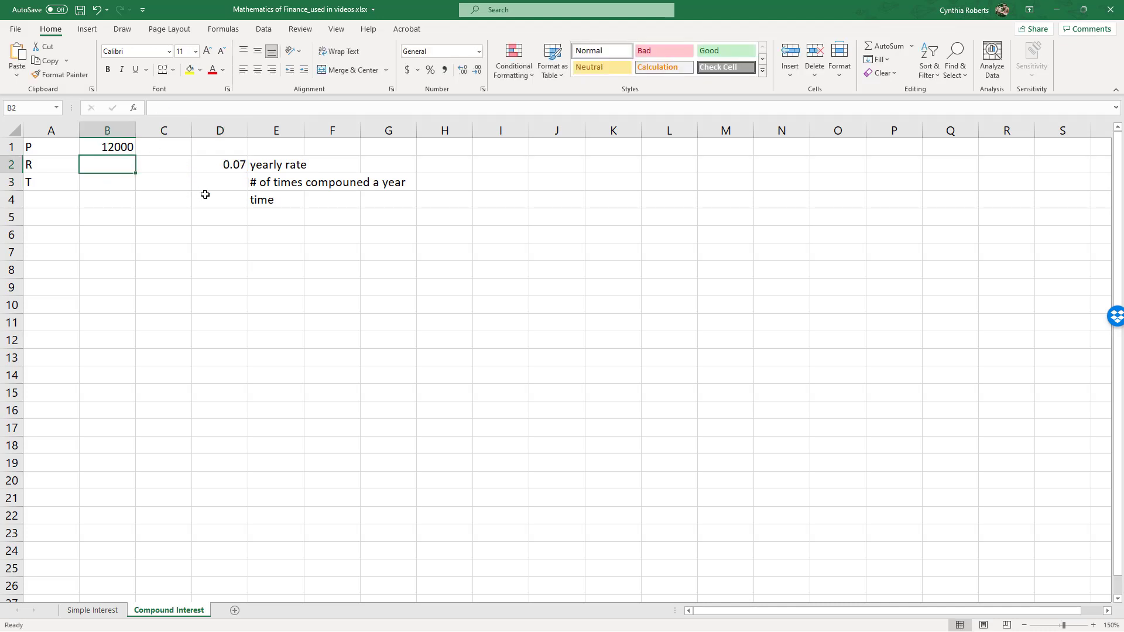
text(=)
key(Escape)
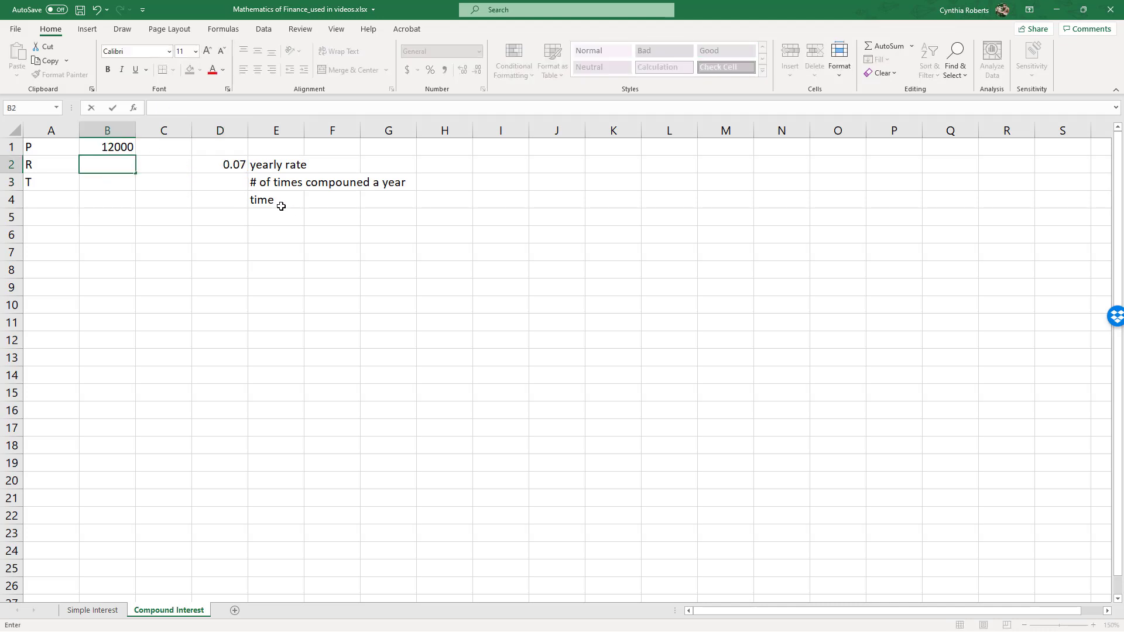
text(=)
key(Escape)
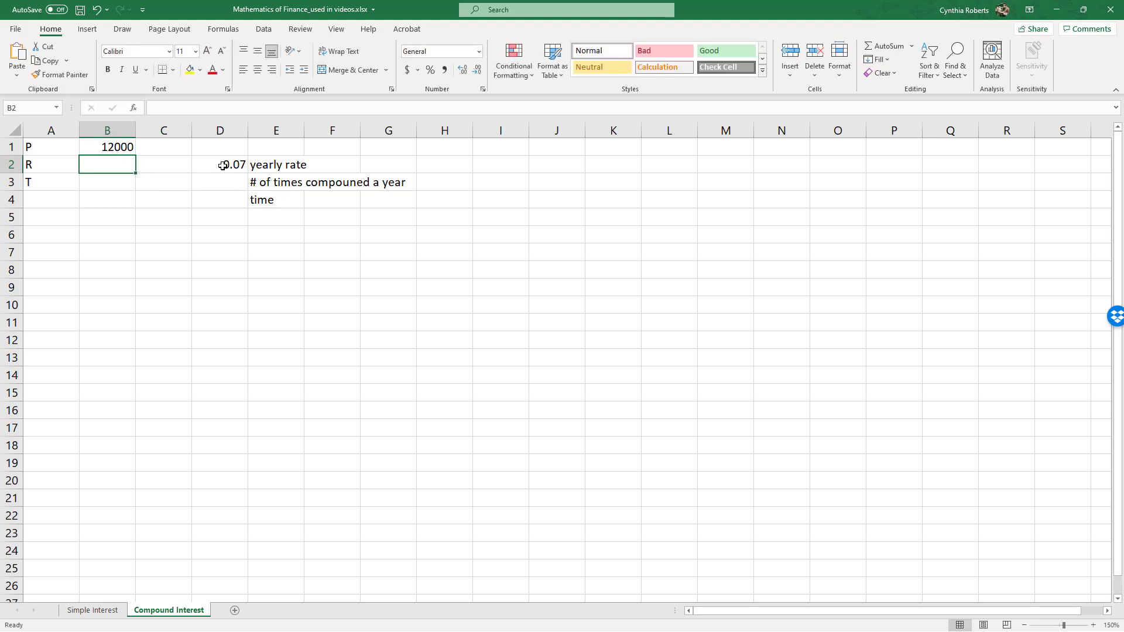
Enter 12 in cell D3 as the number of times compounded a year
click(219, 183)
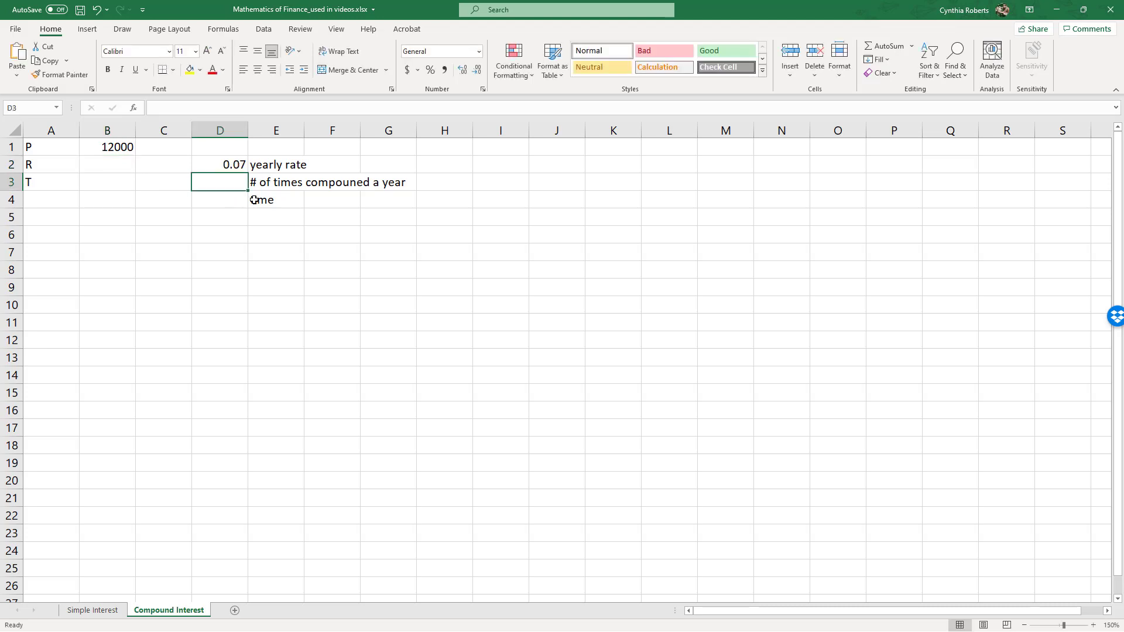
text(12)
key(Return)
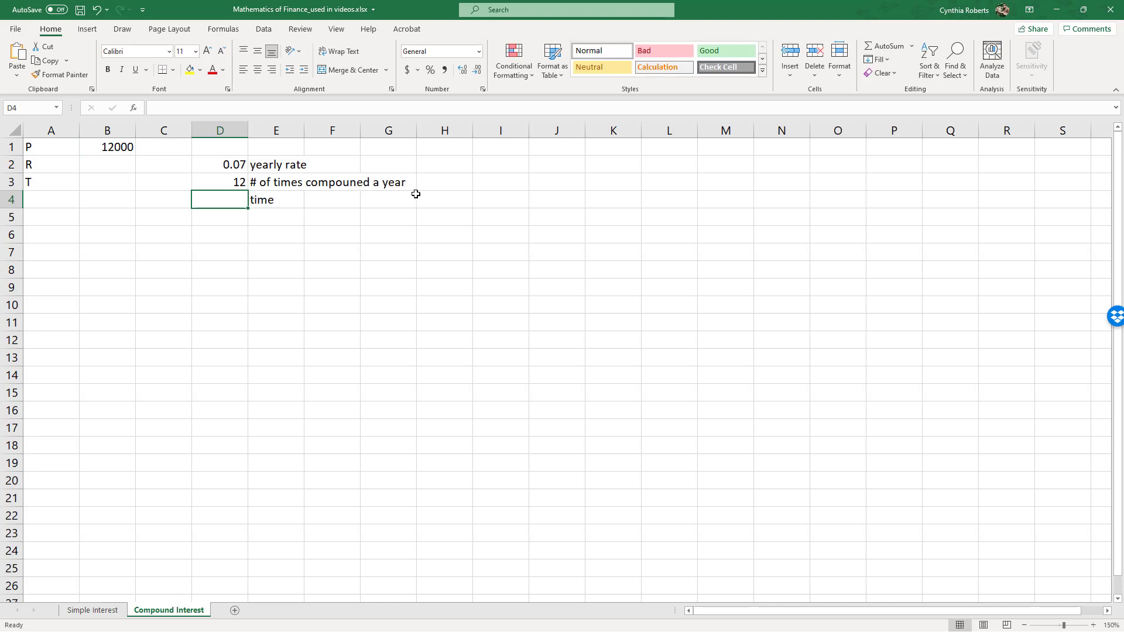
Enter the formula =D2/D3 in cell B2 to calculate the rate per compounding period beside the R label
click(97, 166)
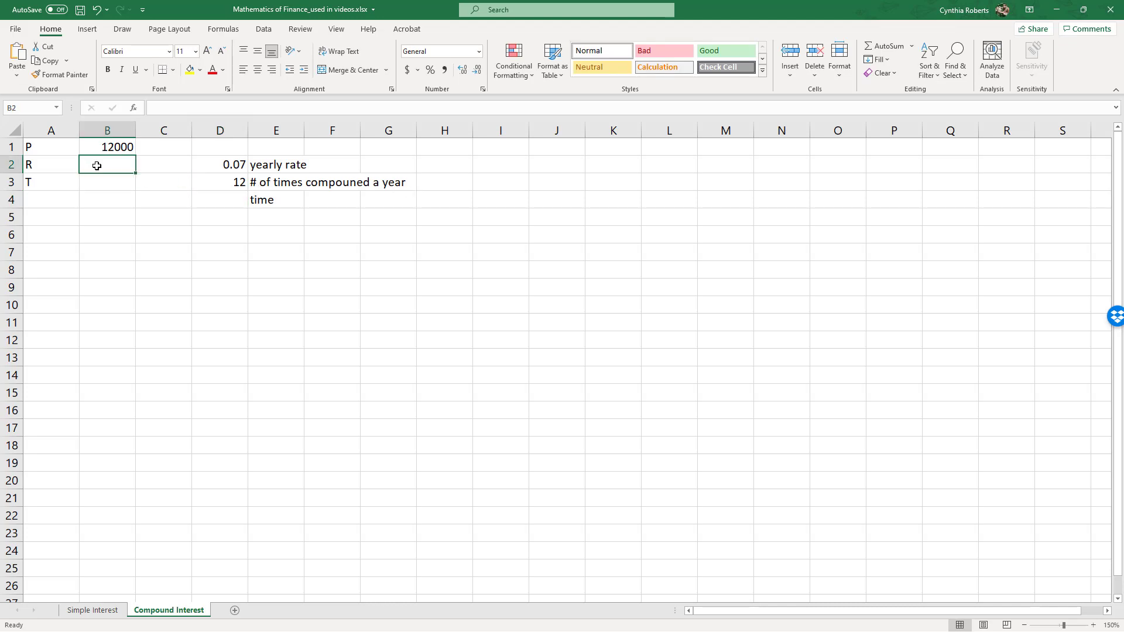
text(=)
click(240, 167)
text(/)
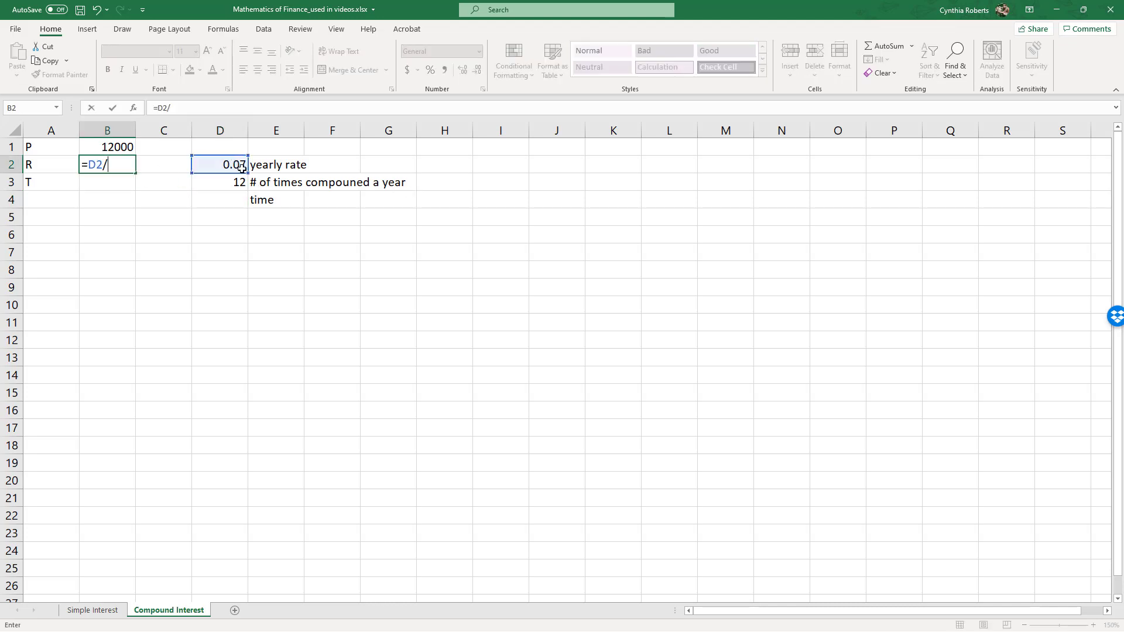
click(220, 180)
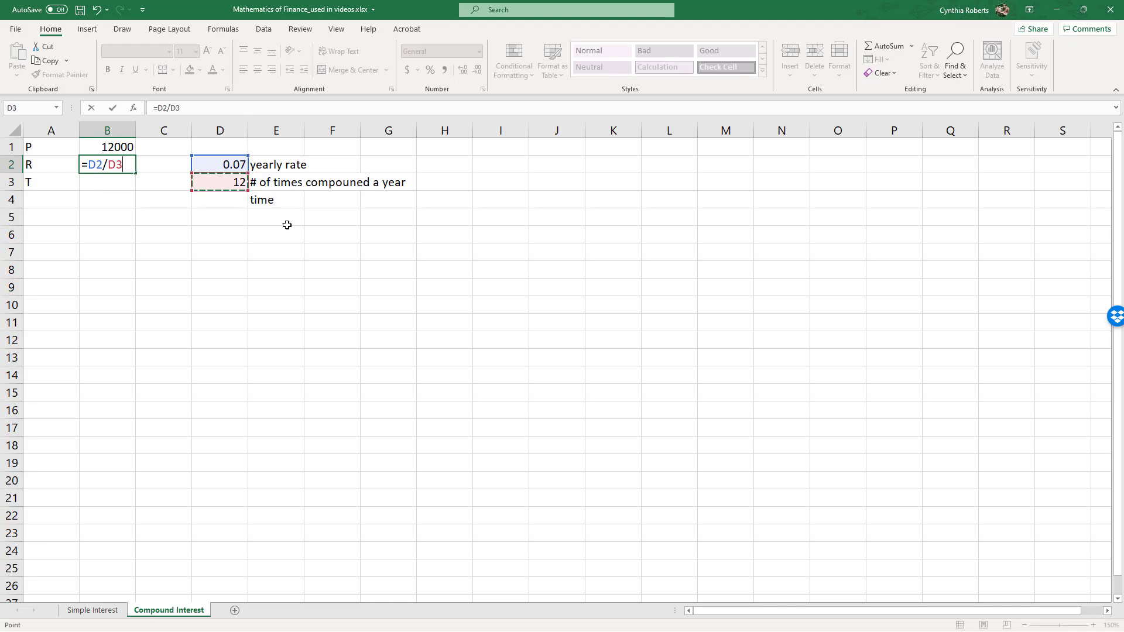
key(Return)
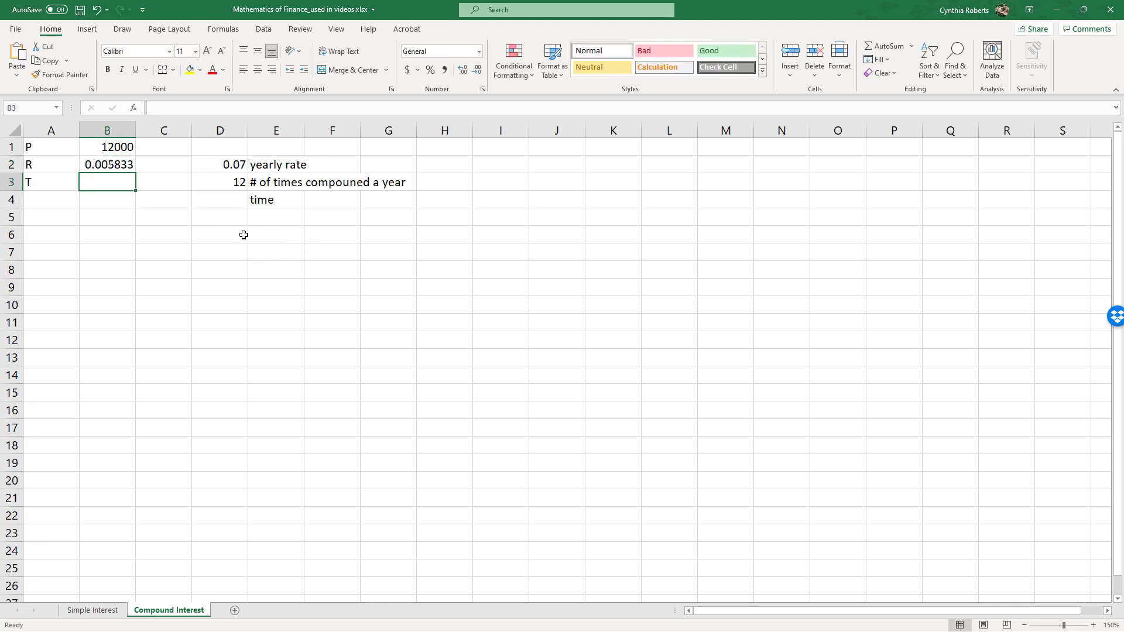
Enter 19 in cell D4 as the value for time
click(268, 203)
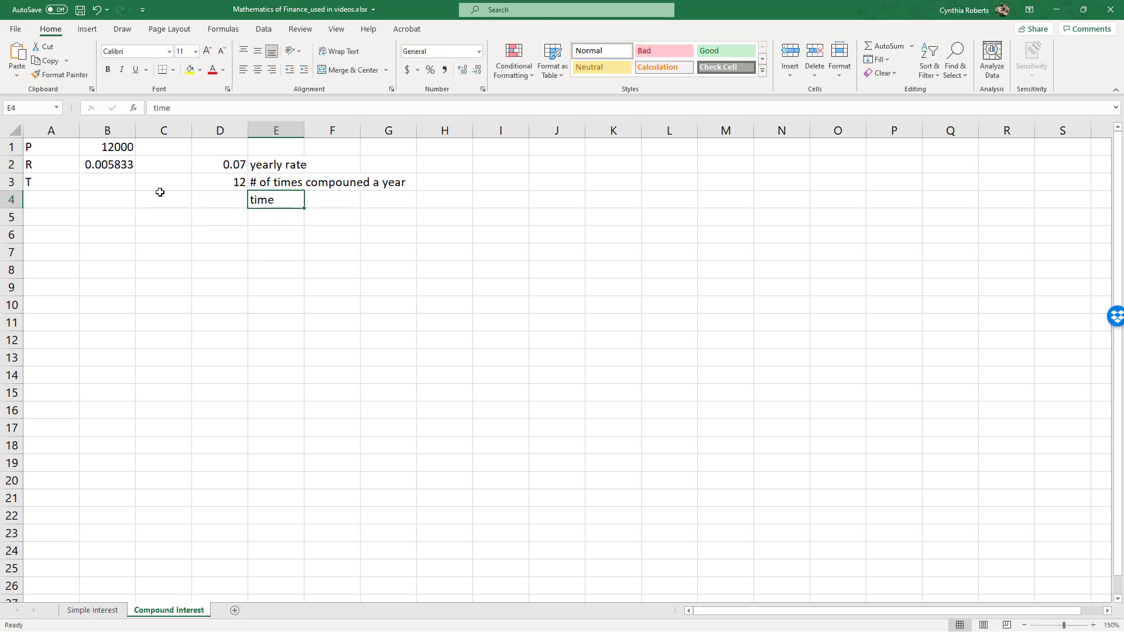
click(223, 200)
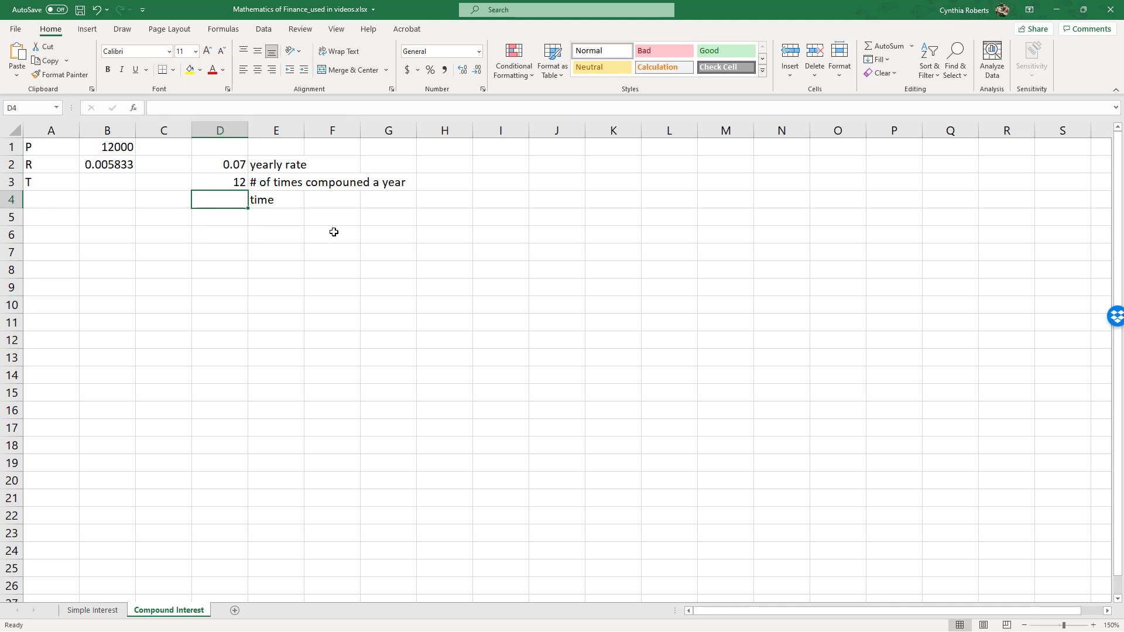
text(19)
key(Return)
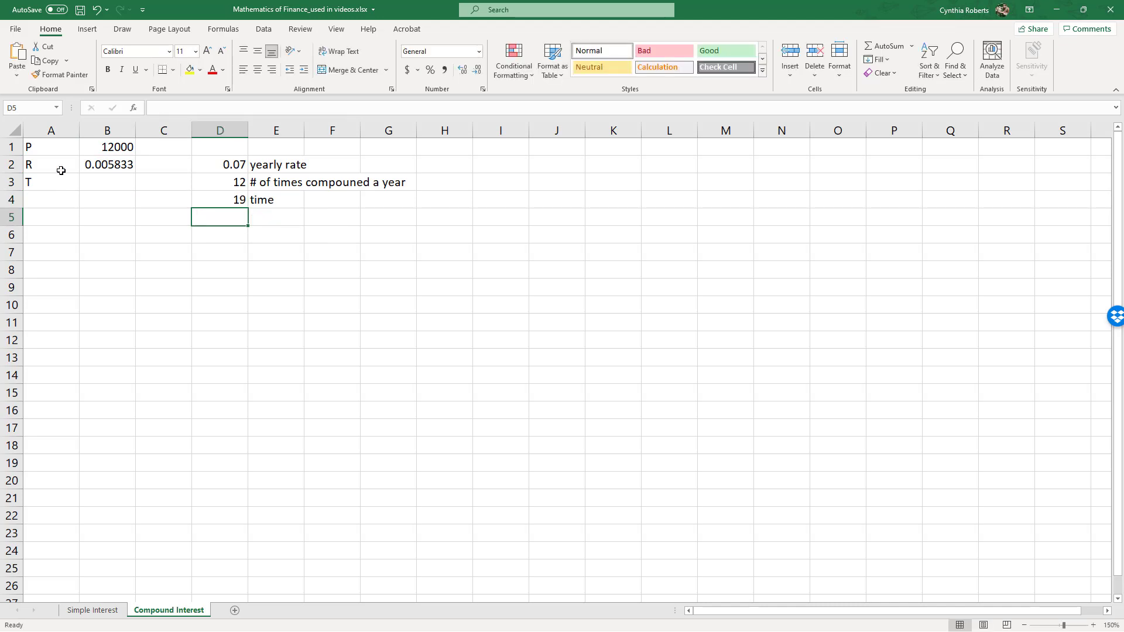
Enter the formula =D3*D4 in cell B3 to calculate the number of compounding periods beside the T label
click(109, 184)
text(=)
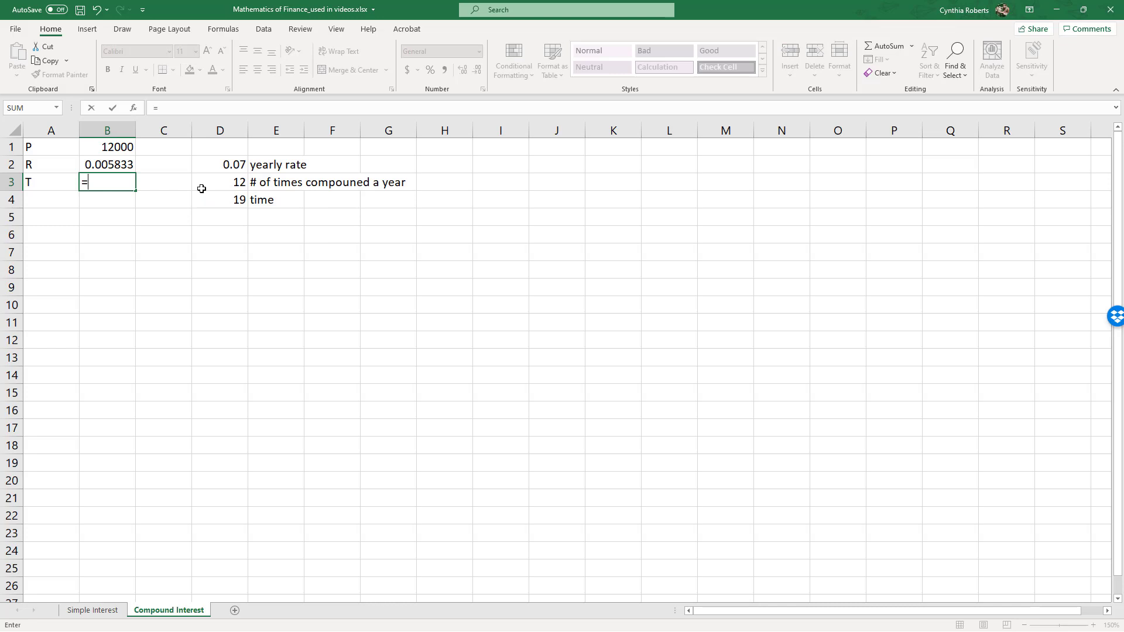
click(240, 184)
text(*)
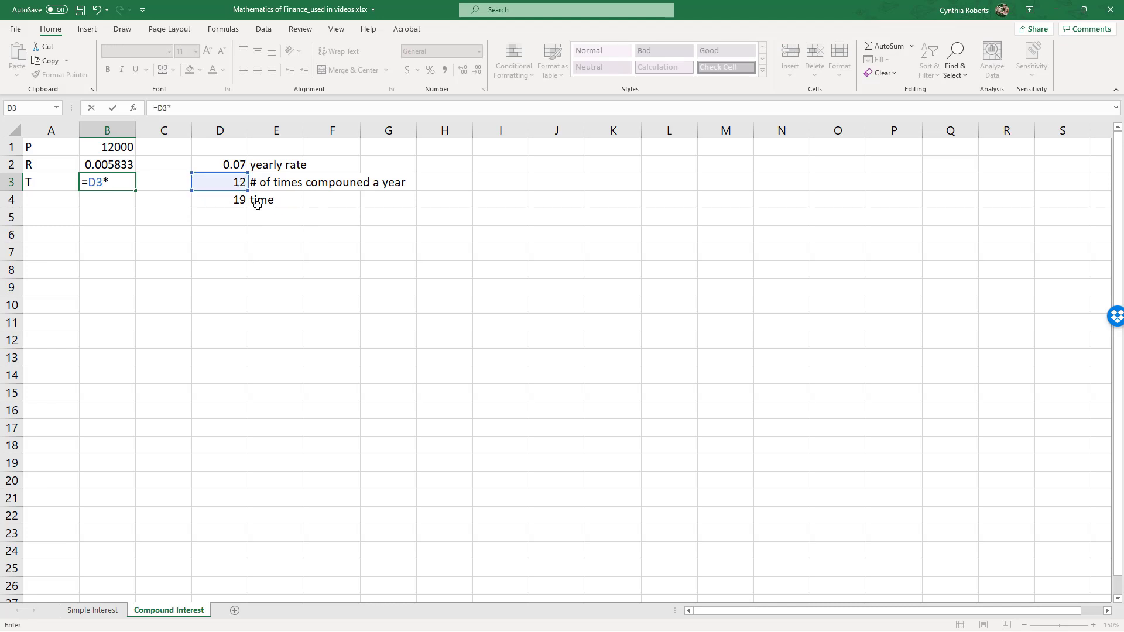
click(233, 201)
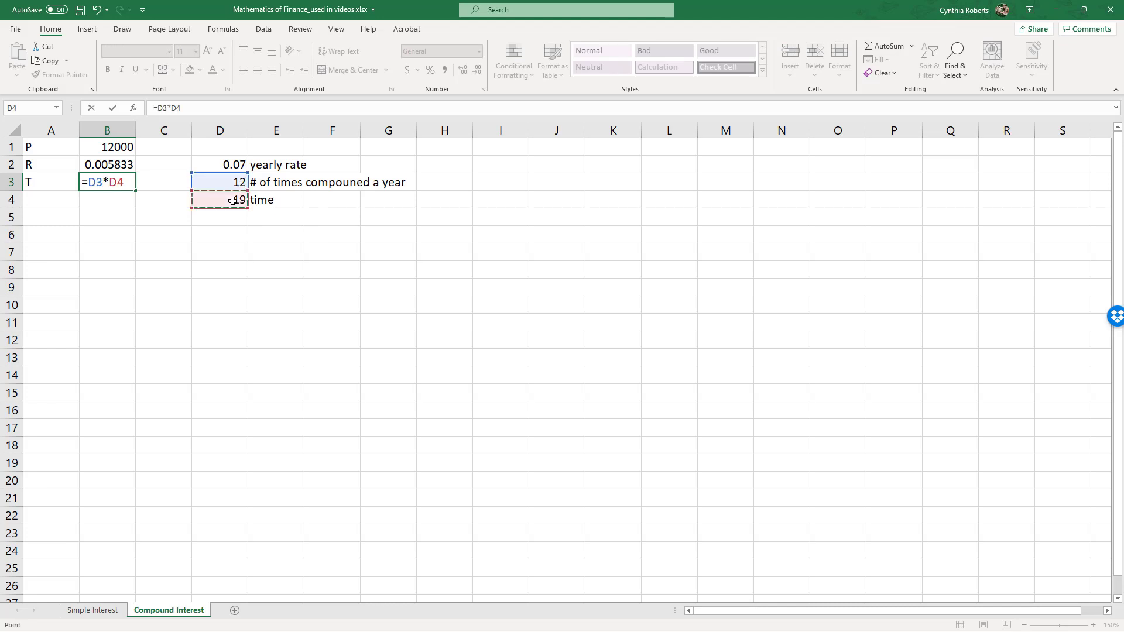
key(Return)
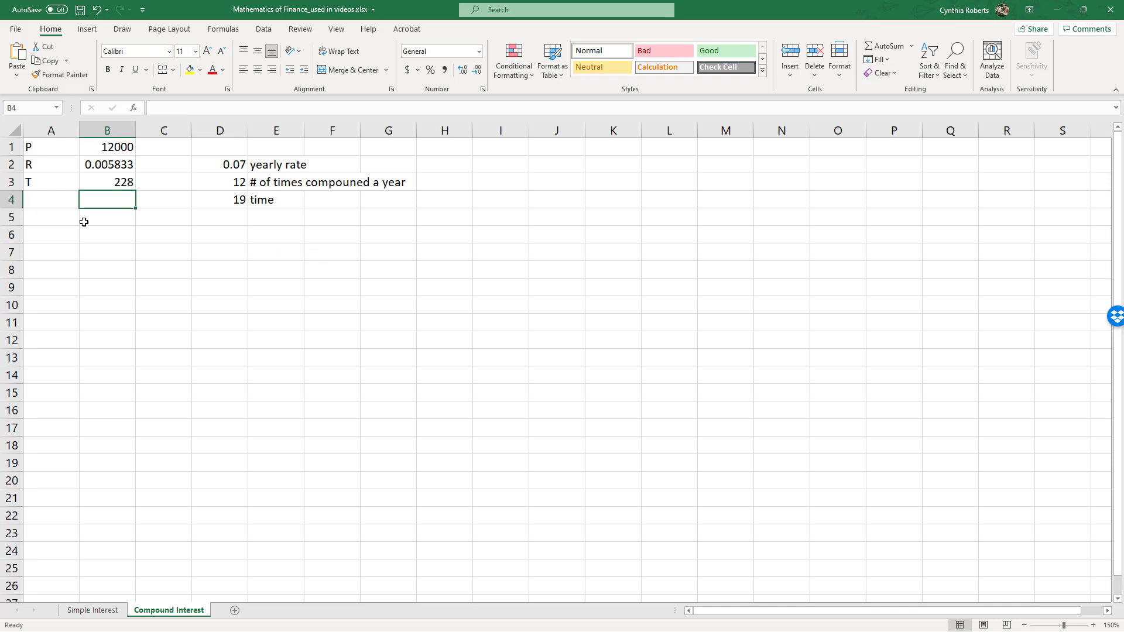
Enter a bold FV label in cell A5 and make the P, R and T labels in A1:A3 bold
click(61, 221)
key(ctrl+b)
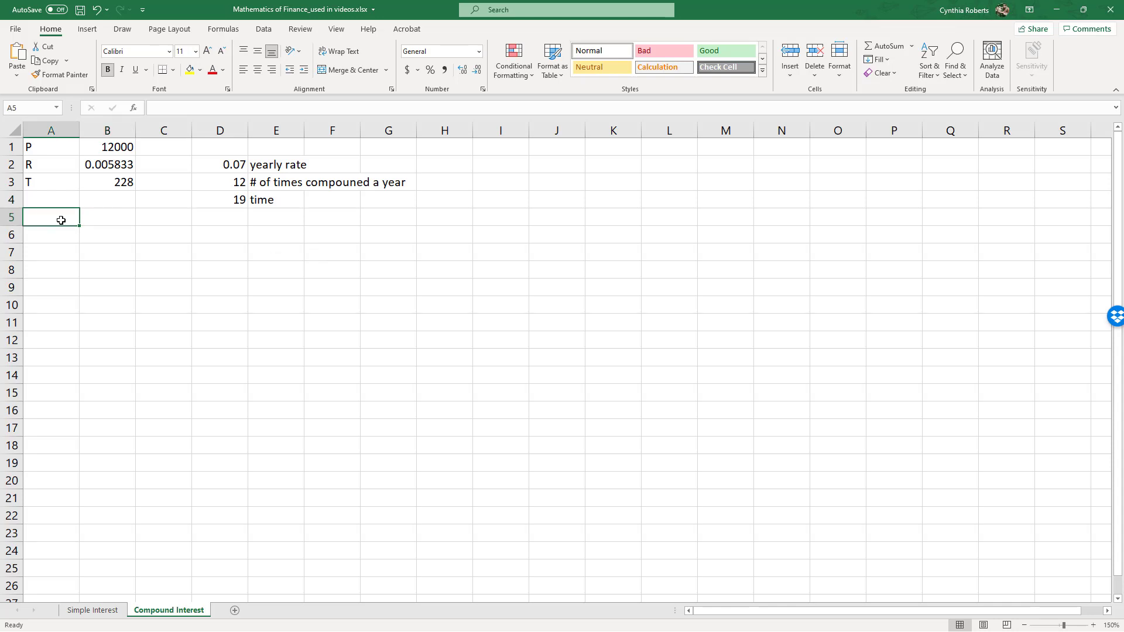
text(FV)
key(Tab)
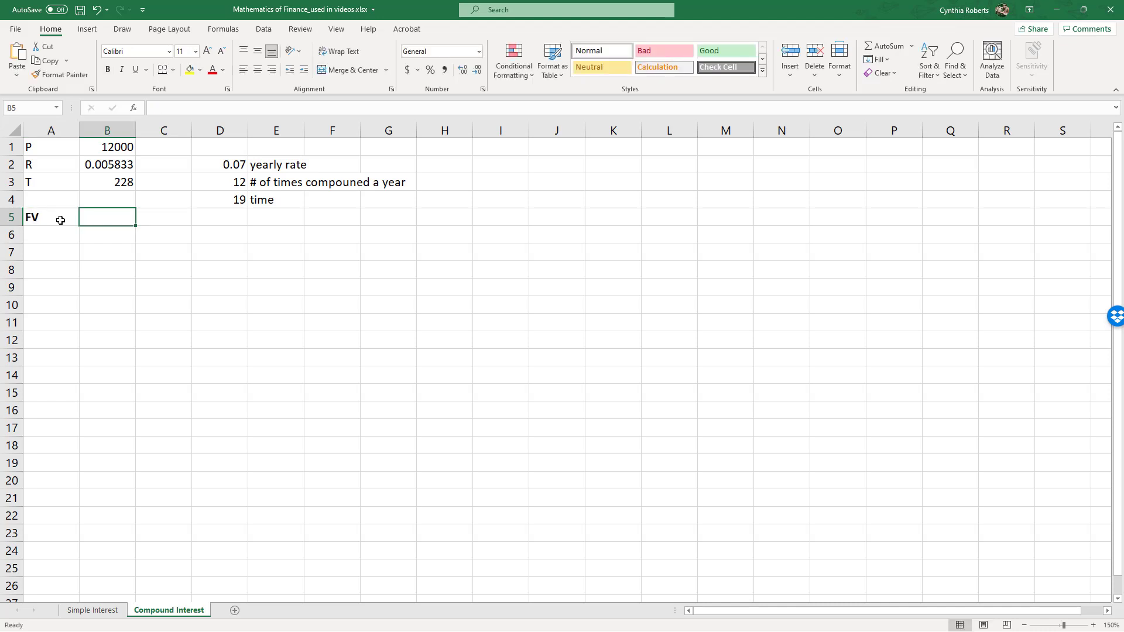
drag(47, 183, 41, 148)
key(ctrl+b)
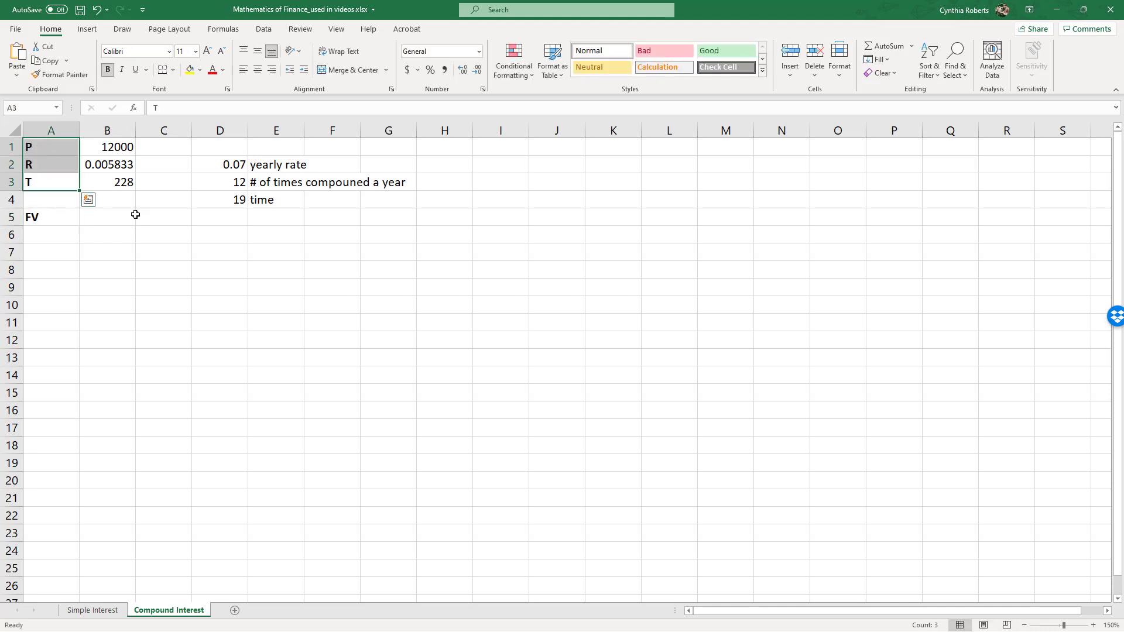
Switch to the MetaMoji Note page that holds the worked problem and the compound interest formula picture
click(112, 220)
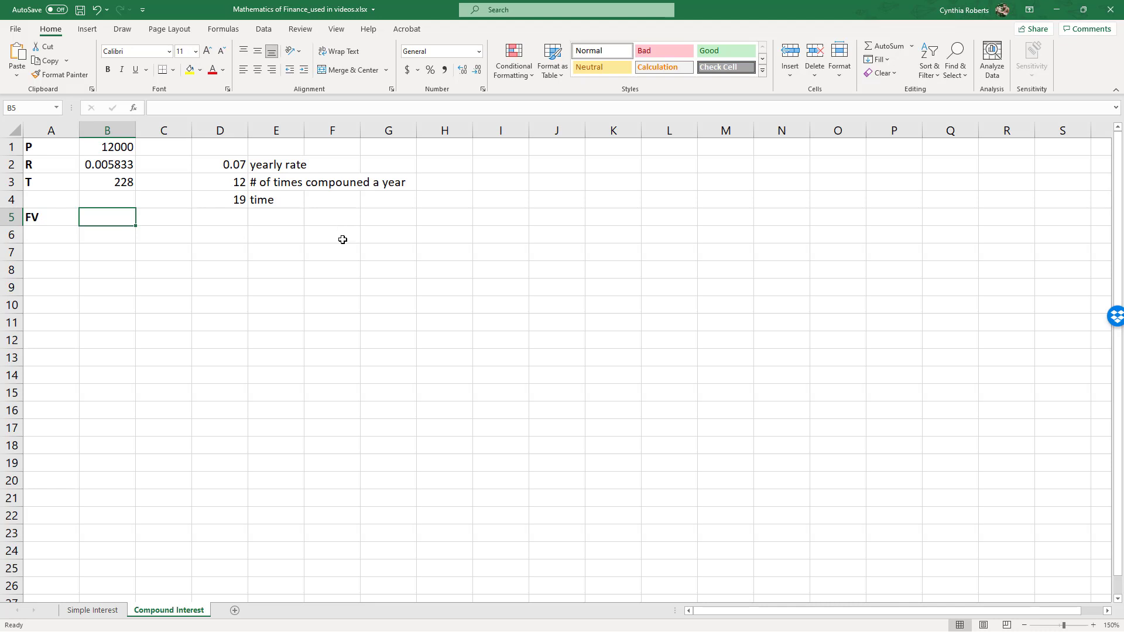
key(alt+Tab)
key(alt+Tab)
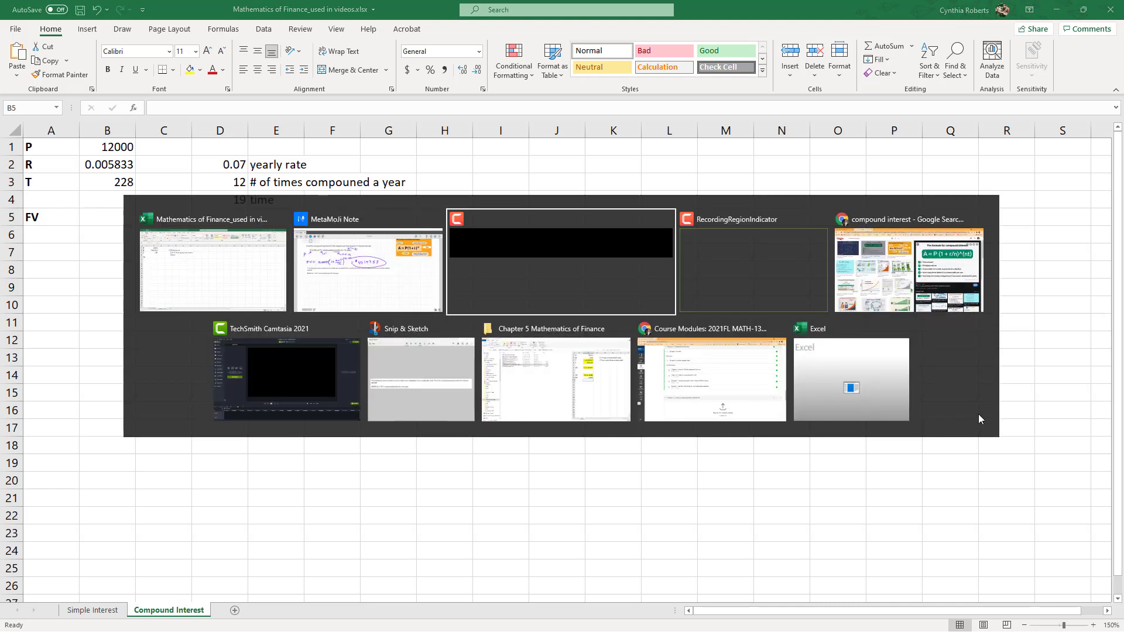
key(alt+Tab)
key(alt+Tab)
key(alt+Tab)
key(alt+Tab)
key(alt+Tab)
key(alt+Tab)
key(alt+Tab)
key(alt+Tab)
key(alt+Tab)
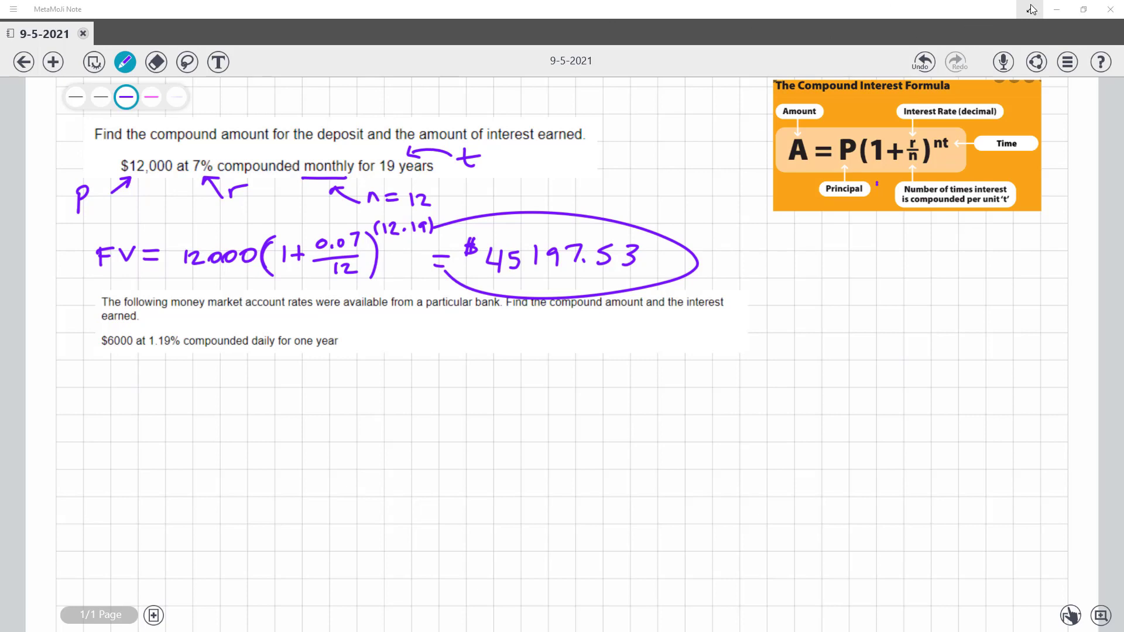
Return to the Excel workbook and paste the compound interest formula picture at cell B5
click(1056, 9)
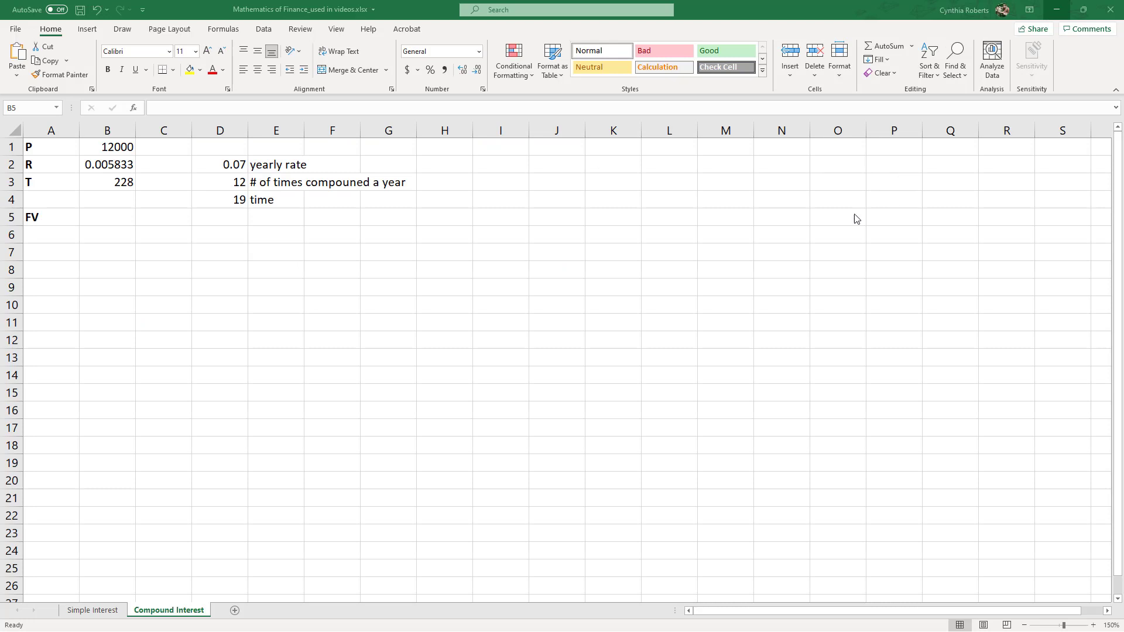
click(725, 11)
key(ctrl+v)
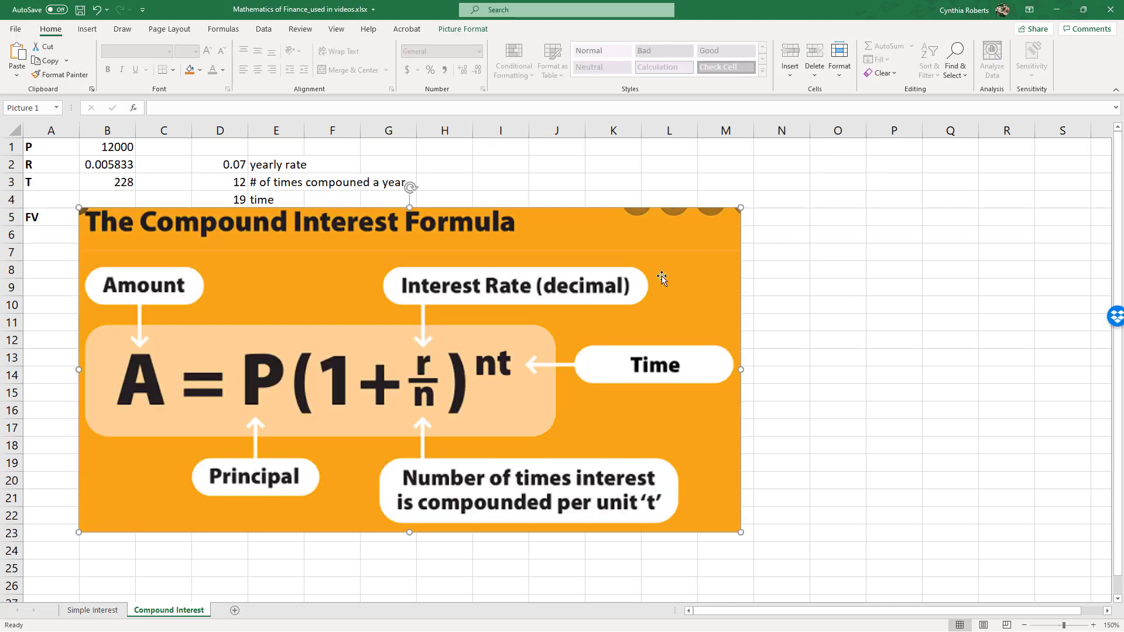
Shrink the formula picture and place it beside the input labels, over about columns H to N and rows 2 to 12
drag(79, 208, 281, 307)
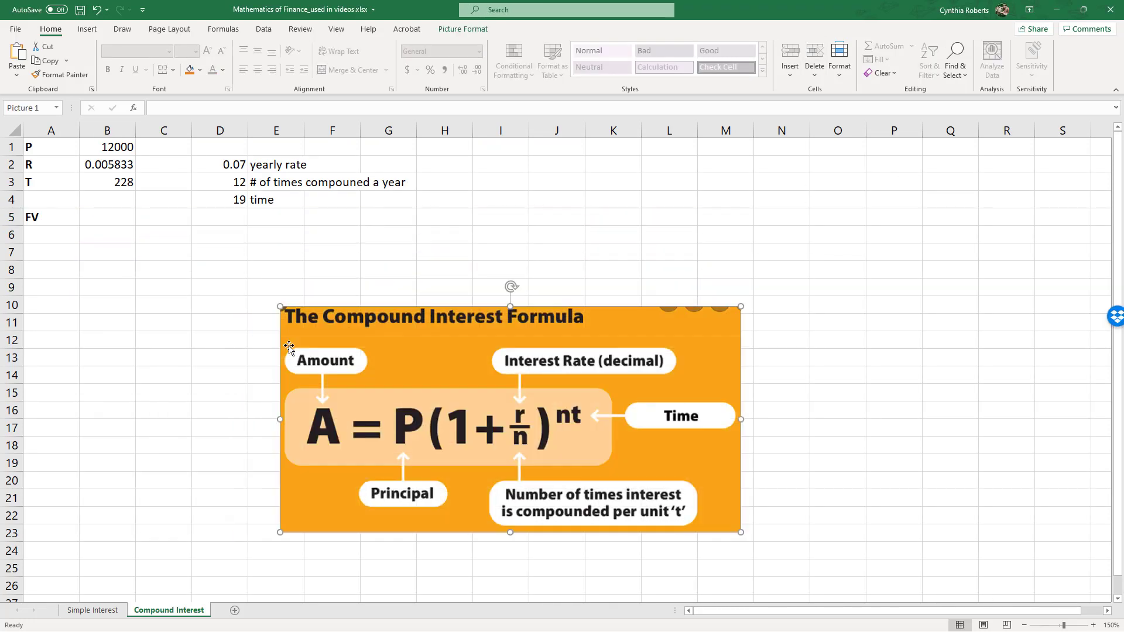
drag(405, 385, 682, 231)
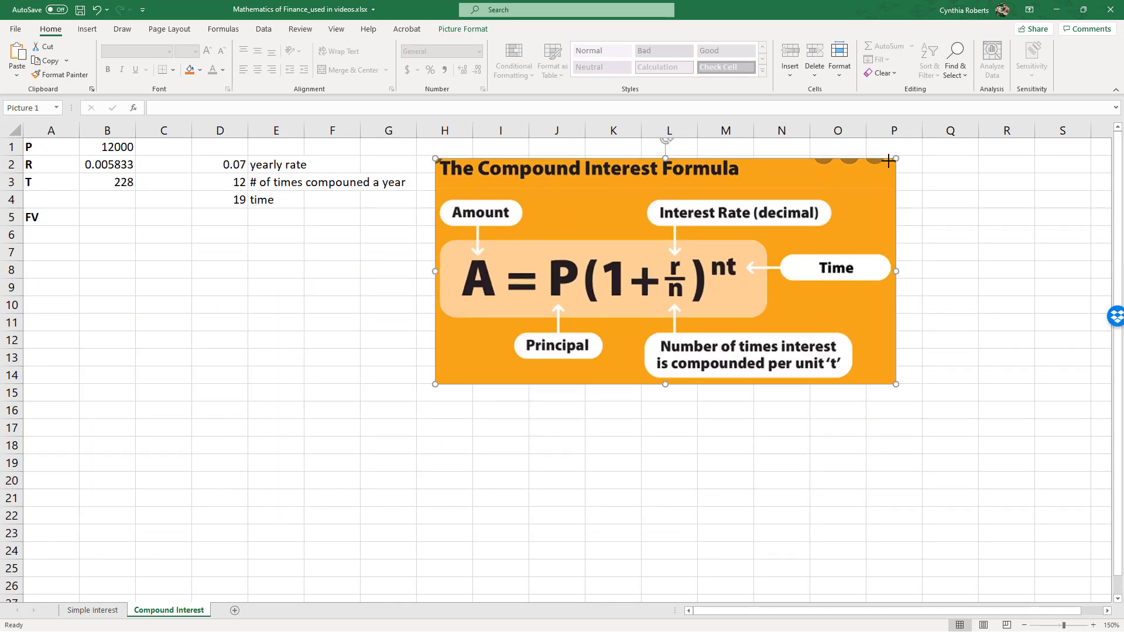
drag(896, 158, 795, 207)
drag(664, 250, 675, 211)
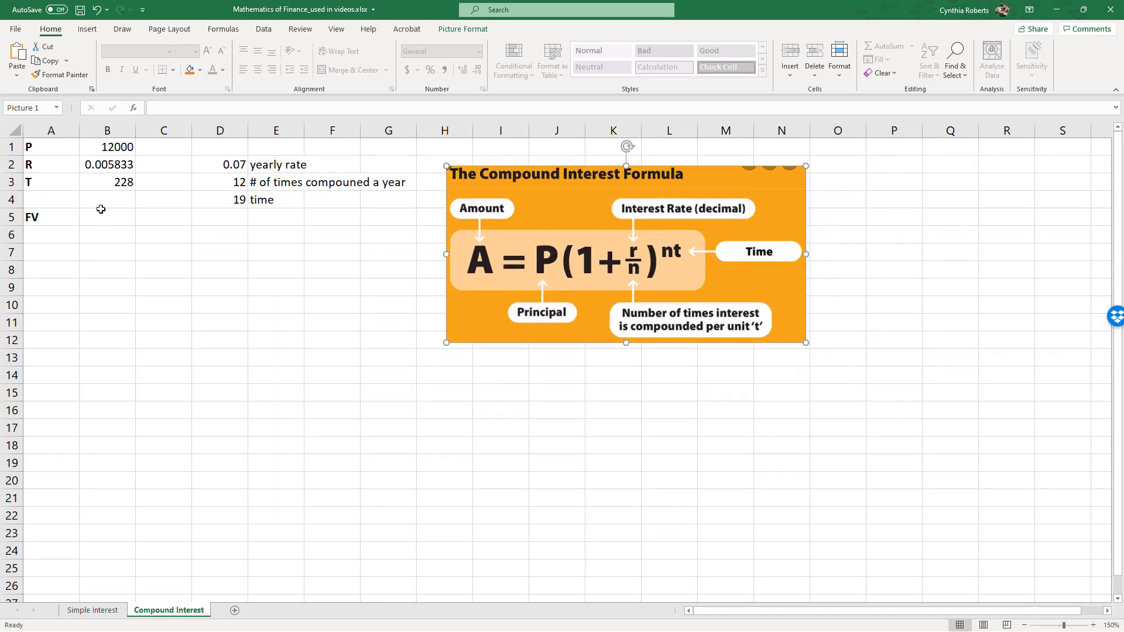
Enter the future value formula =B1*(1+B2)^B3 in cell B5 and apply the dollar Accounting format to it
click(67, 220)
click(115, 222)
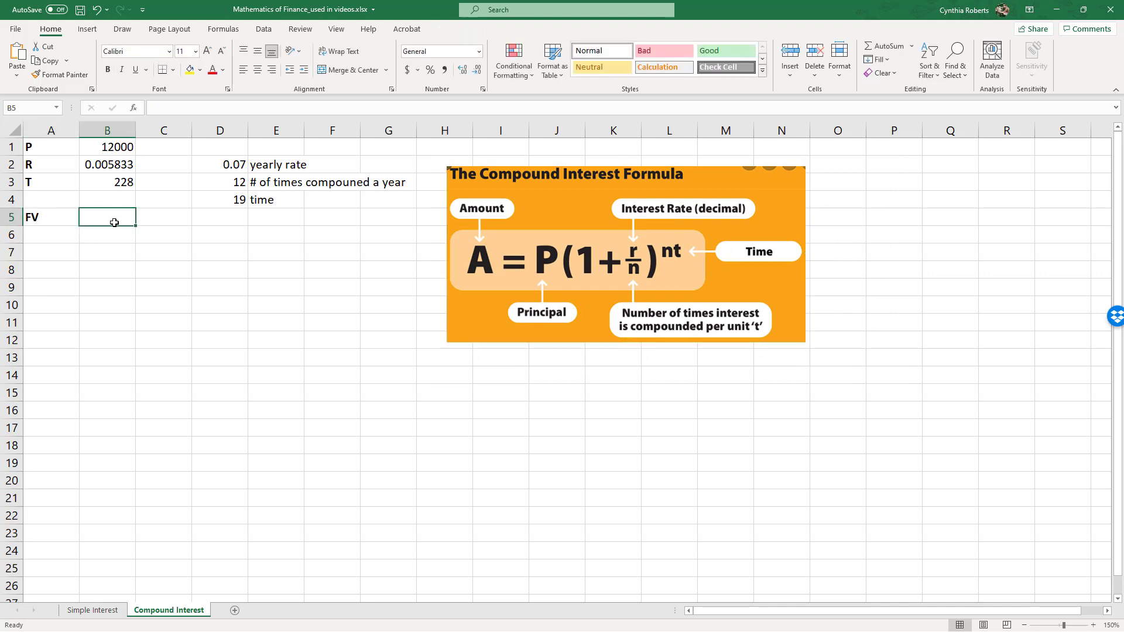
text(=)
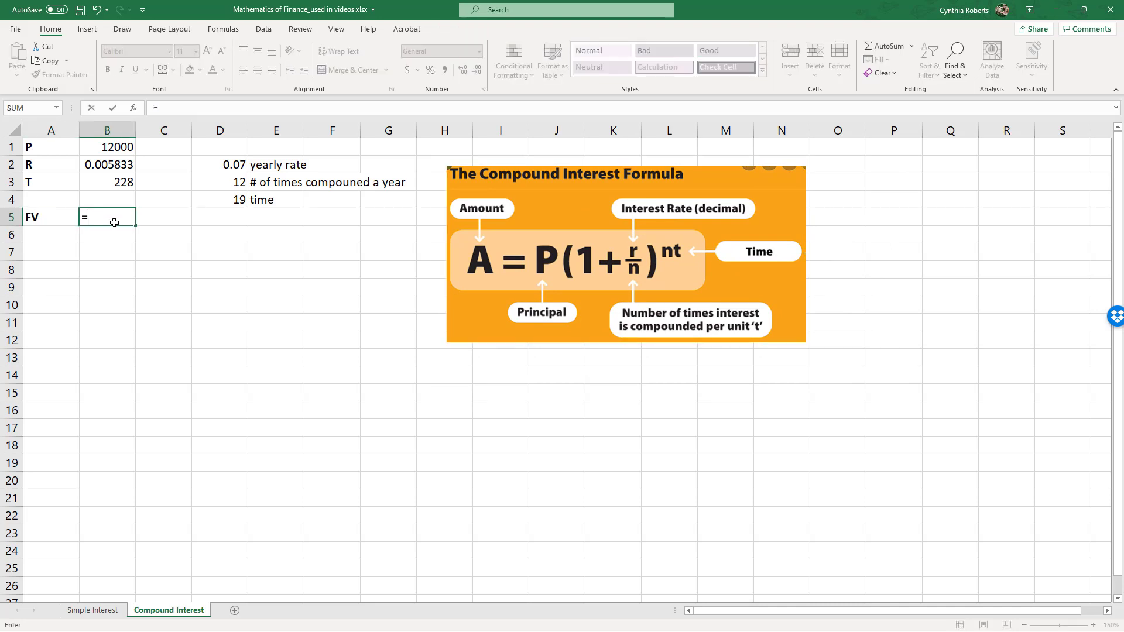
click(118, 147)
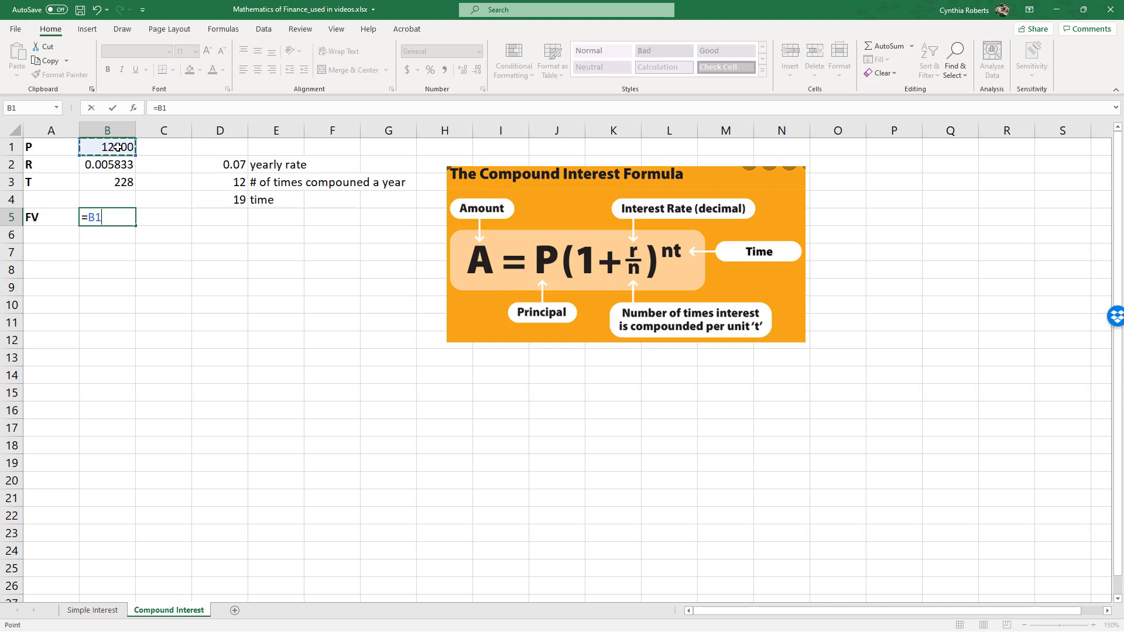
text(*(1+)
click(113, 164)
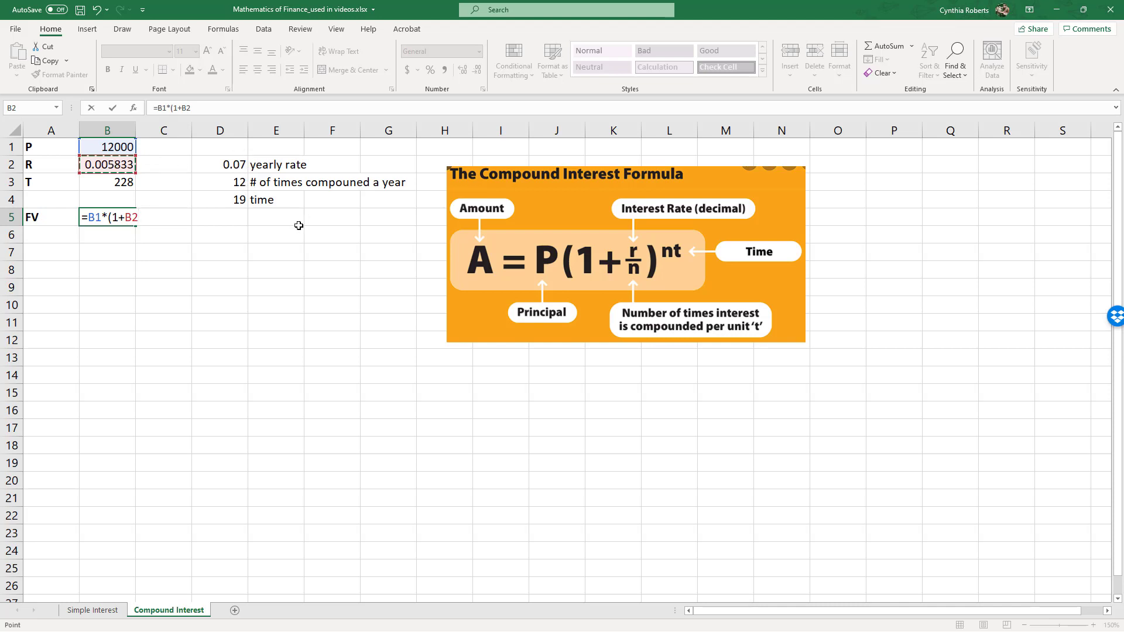
text()^)
click(104, 180)
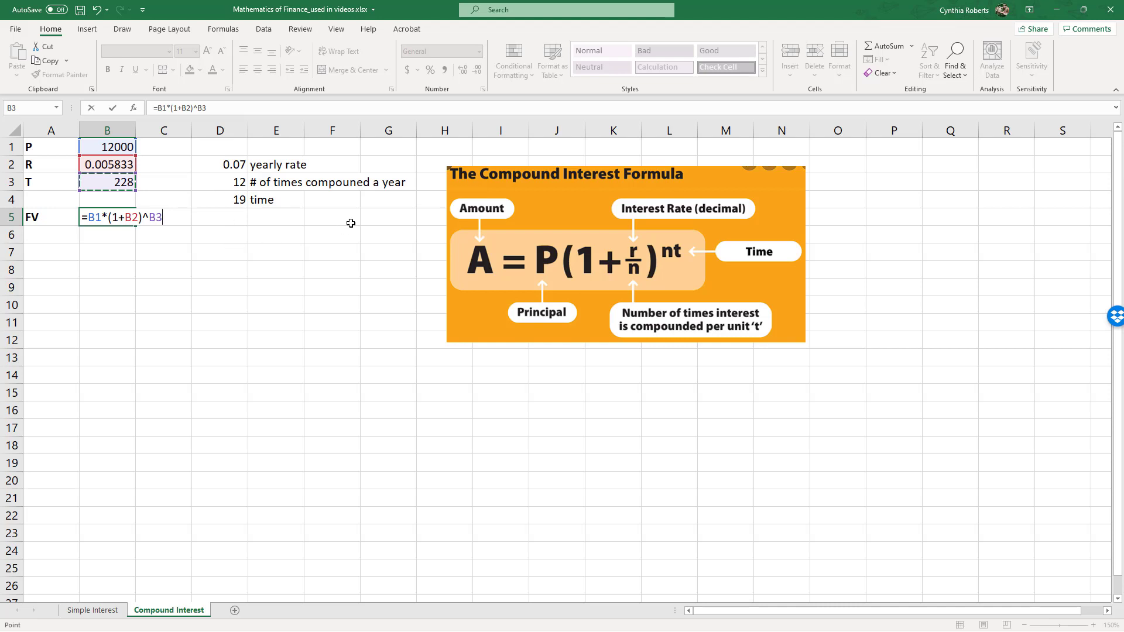
key(Return)
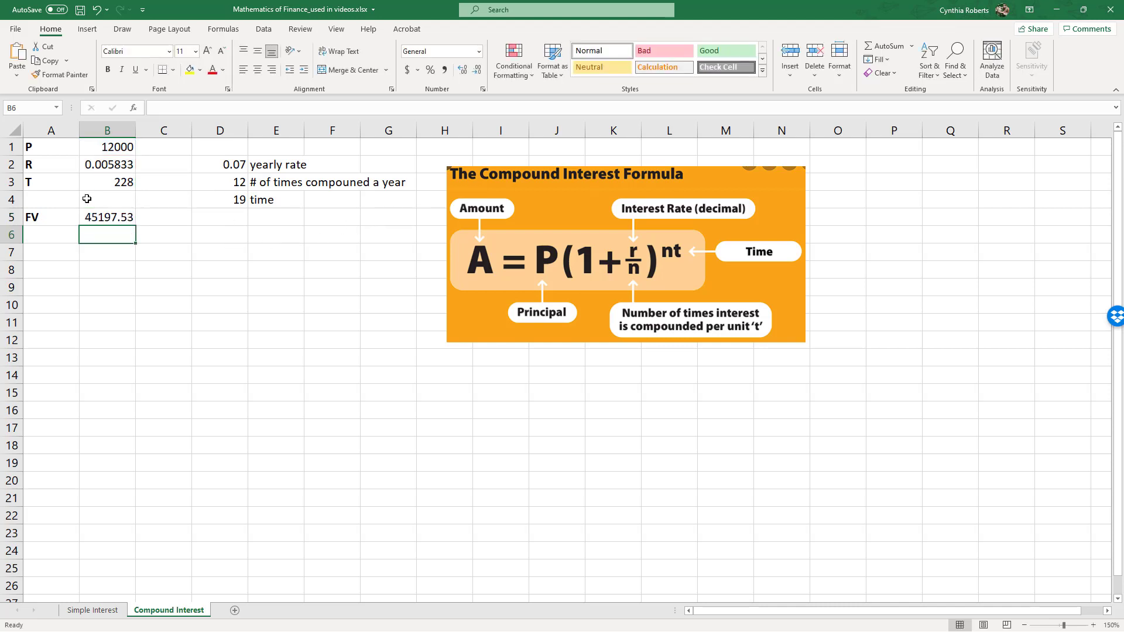
click(105, 220)
click(410, 71)
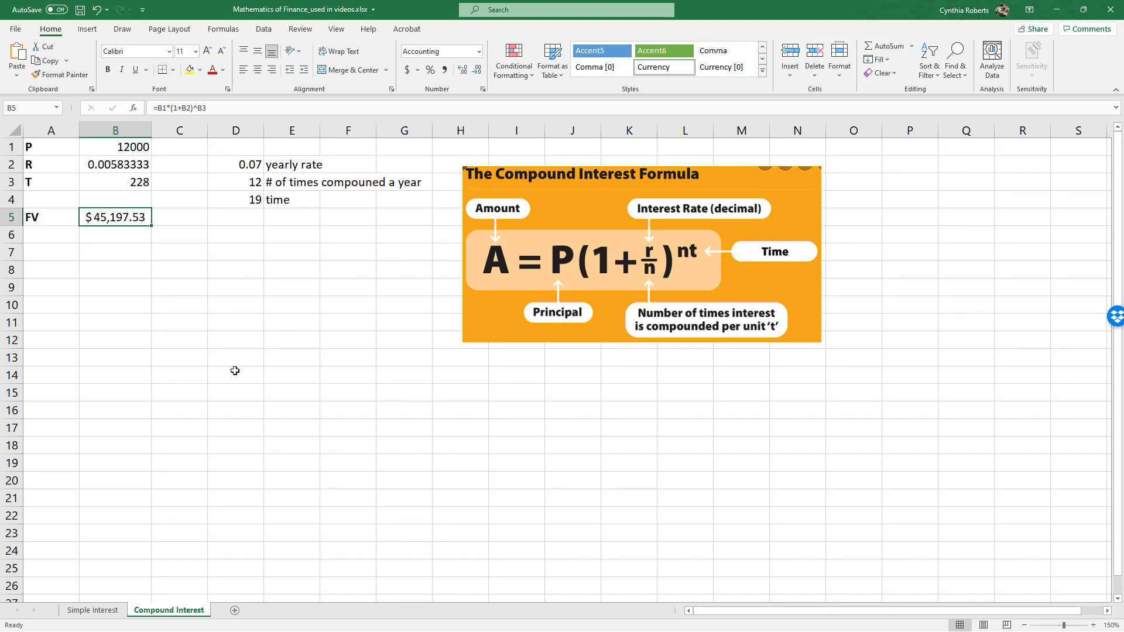
Label cell A6 as I and enter the interest formula =B5-B1 in cell B6
click(58, 242)
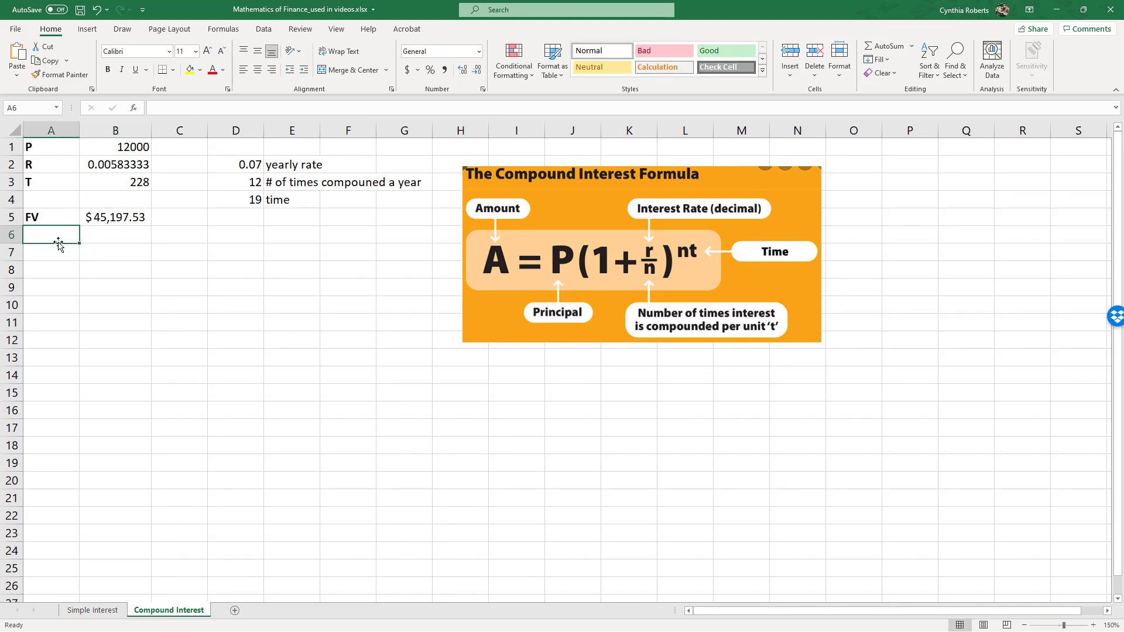
text(I)
key(Tab)
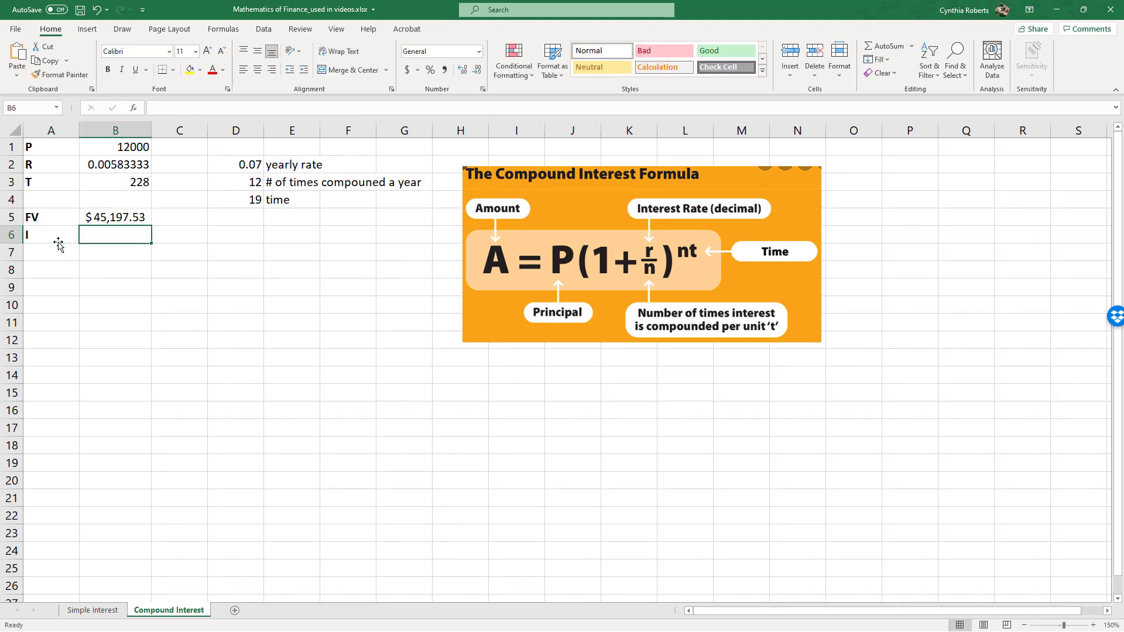
text(=)
click(120, 215)
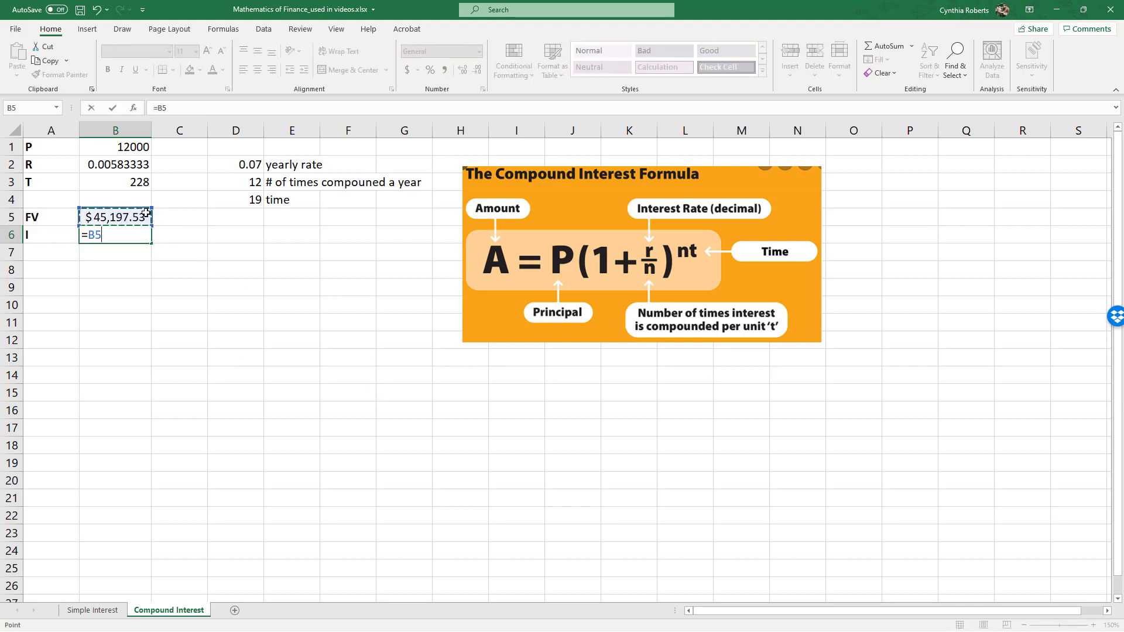
text(-)
click(114, 147)
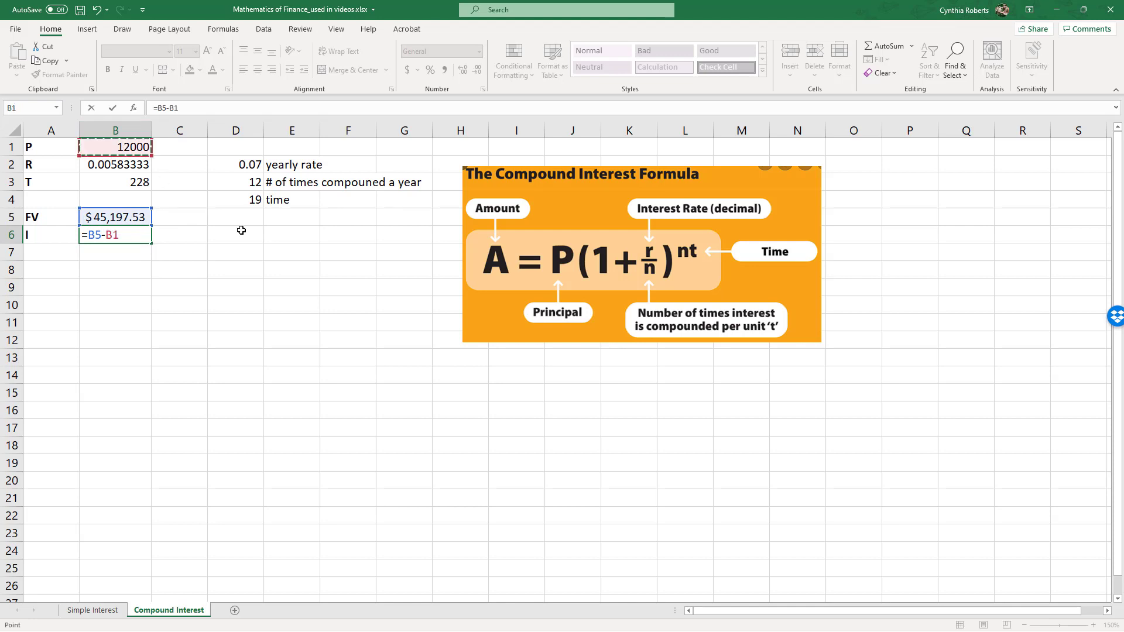
key(Return)
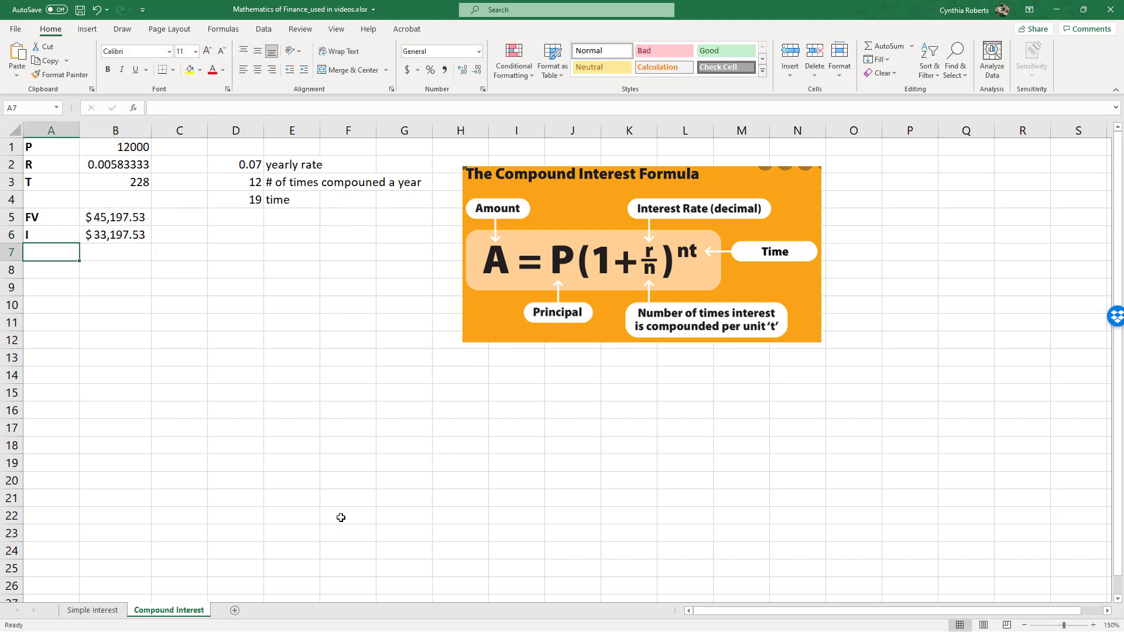
Switch to the MetaMoji Note page with the $6000 money market problem
click(1048, 14)
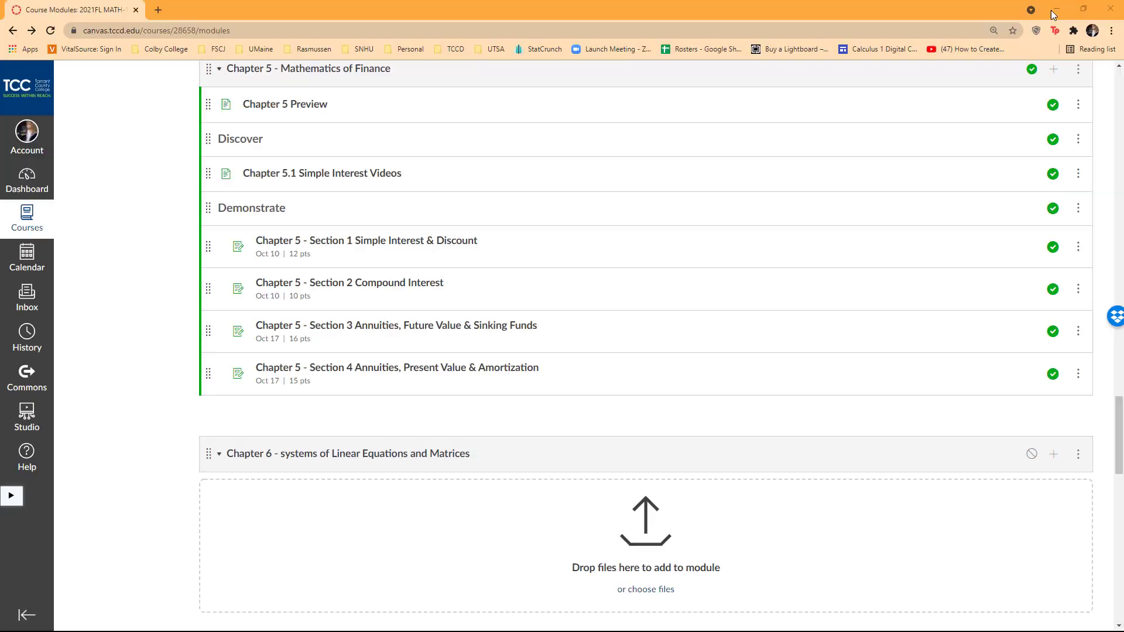
key(alt+Tab)
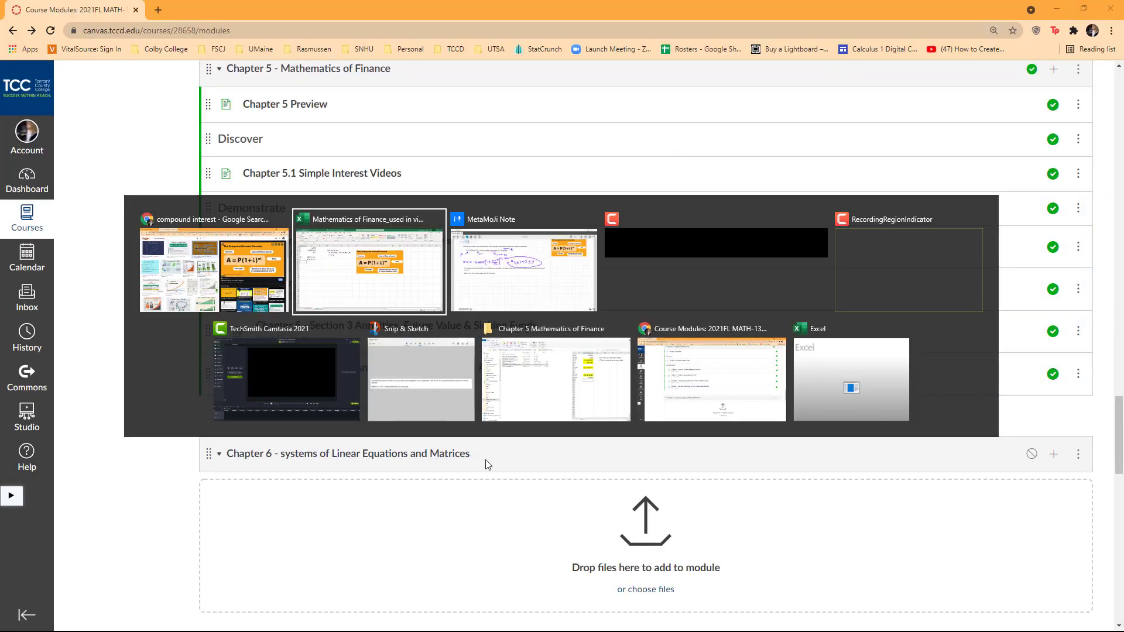
key(alt+Tab)
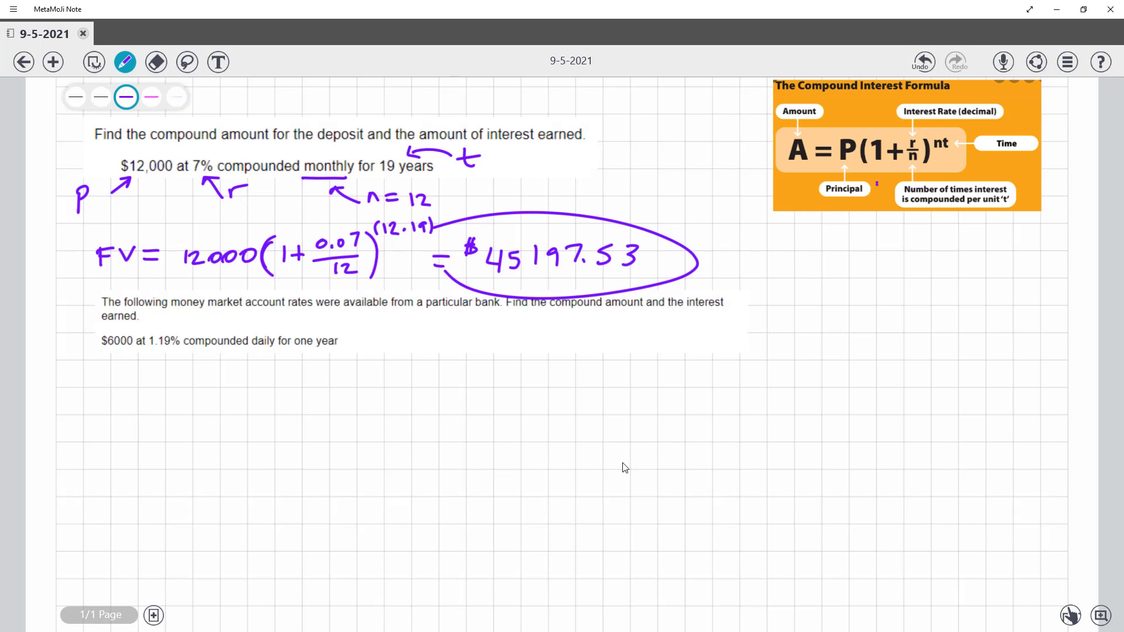
Annotate the second problem in pink ink: P at $6000, an arrow at 1.19%, 365 under daily, and 1 beside one year
click(151, 97)
drag(76, 380, 111, 359)
mouse_move(50, 410)
mouse_down()
mouse_move(50, 384)
mouse_move(54, 399)
mouse_up()
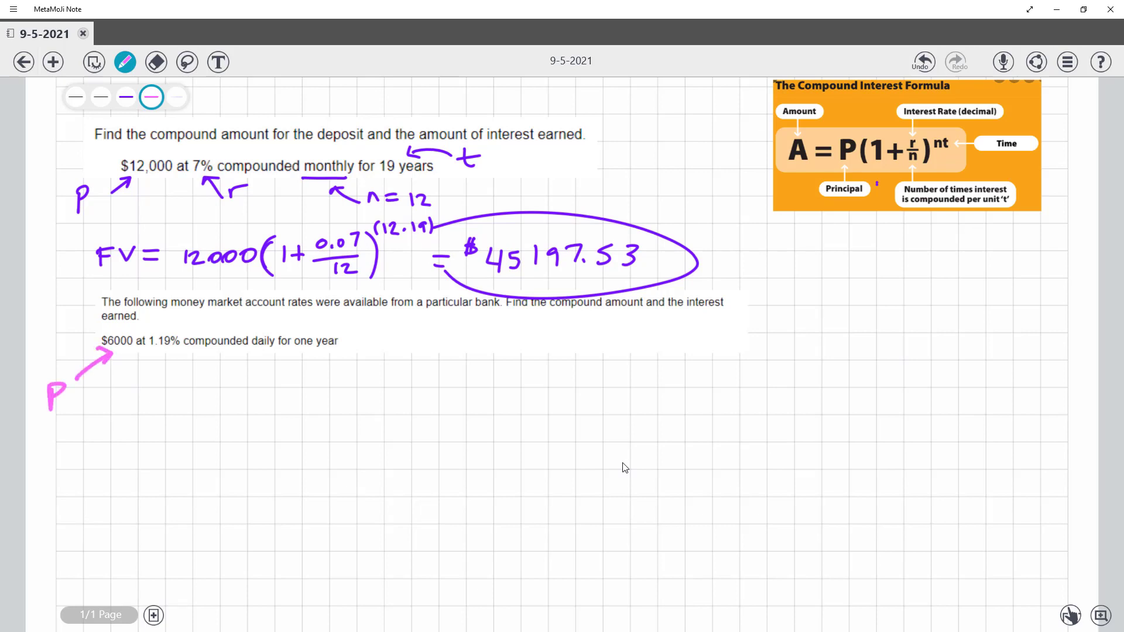
mouse_move(188, 383)
mouse_down()
mouse_move(170, 356)
mouse_move(184, 360)
mouse_up()
mouse_move(242, 356)
mouse_down()
mouse_move(283, 354)
mouse_move(261, 388)
mouse_move(282, 382)
mouse_up()
drag(298, 370, 296, 388)
drag(301, 370, 312, 368)
drag(352, 327, 329, 332)
mouse_move(336, 325)
mouse_down()
mouse_move(331, 334)
mouse_move(363, 322)
mouse_up()
drag(370, 322, 371, 339)
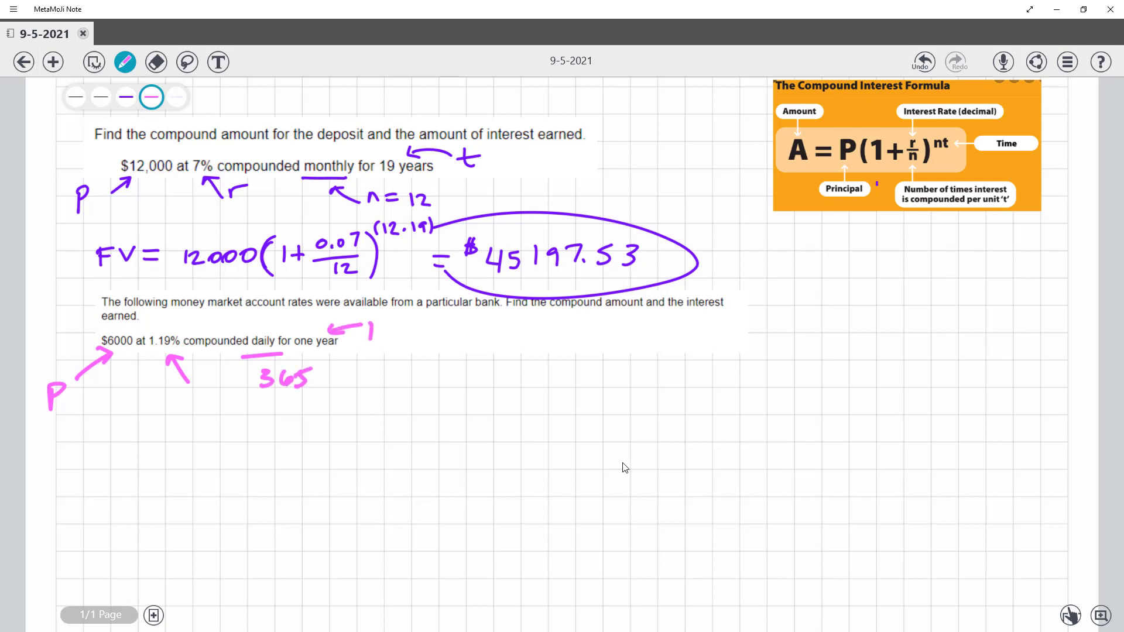
Handwrite FV = 6000 below the second problem to start its future value equation
mouse_move(128, 428)
mouse_down()
mouse_move(110, 452)
mouse_move(148, 431)
mouse_up()
mouse_move(180, 432)
mouse_down()
mouse_move(160, 452)
mouse_move(181, 435)
mouse_up()
drag(212, 431, 208, 432)
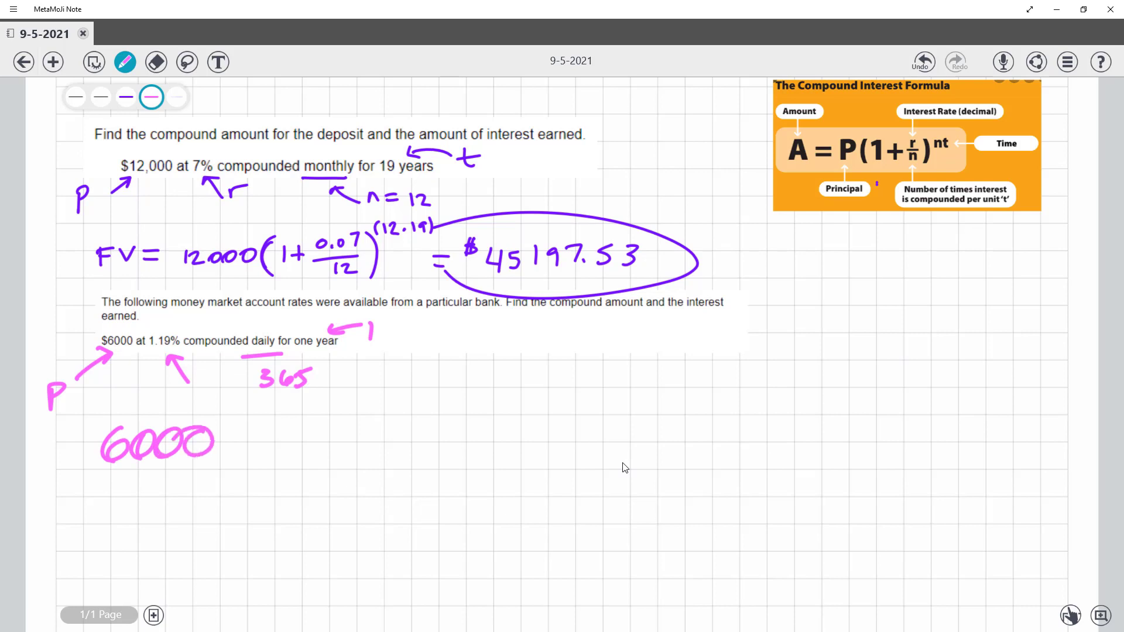
mouse_move(38, 442)
mouse_down()
mouse_move(40, 461)
mouse_move(55, 433)
mouse_up()
drag(41, 451, 49, 449)
mouse_move(56, 433)
mouse_down()
mouse_move(61, 459)
mouse_move(75, 430)
mouse_up()
drag(75, 448, 97, 453)
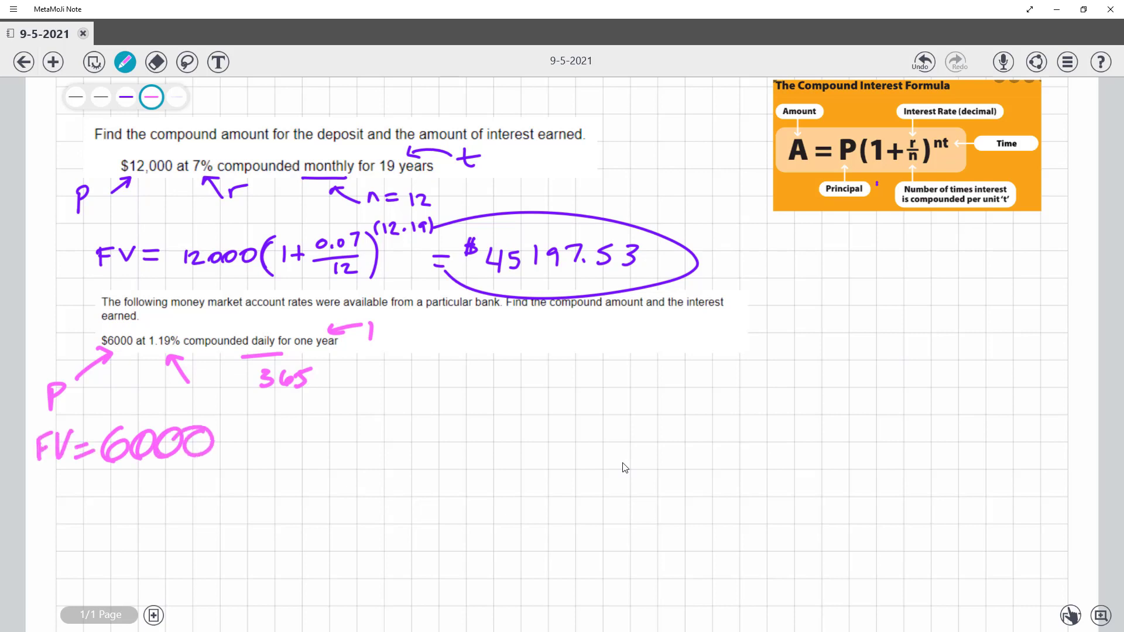
Handwrite the growth factor (1 + 0.0119/365) after 6000 in the equation
mouse_move(251, 411)
mouse_down()
mouse_move(236, 467)
mouse_move(267, 458)
mouse_up()
mouse_move(293, 426)
mouse_down()
mouse_move(292, 460)
mouse_move(314, 443)
mouse_up()
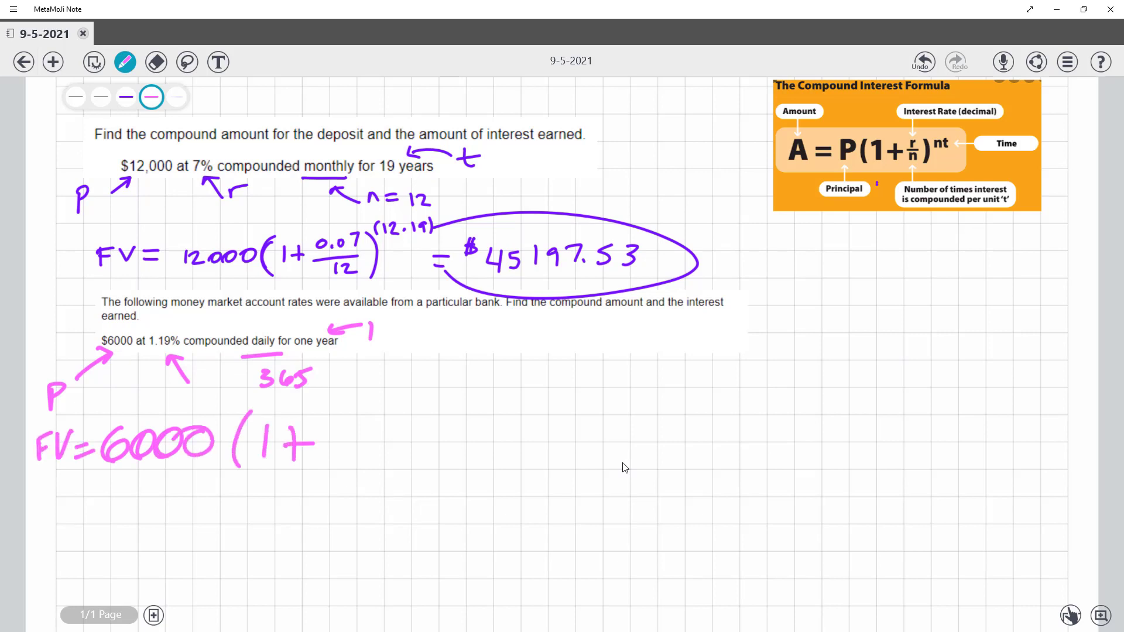
drag(343, 408, 339, 426)
mouse_move(358, 418)
mouse_down()
mouse_move(371, 422)
mouse_move(382, 406)
mouse_move(396, 420)
mouse_up()
mouse_move(410, 402)
mouse_down()
mouse_move(406, 419)
mouse_move(427, 408)
mouse_move(424, 421)
mouse_up()
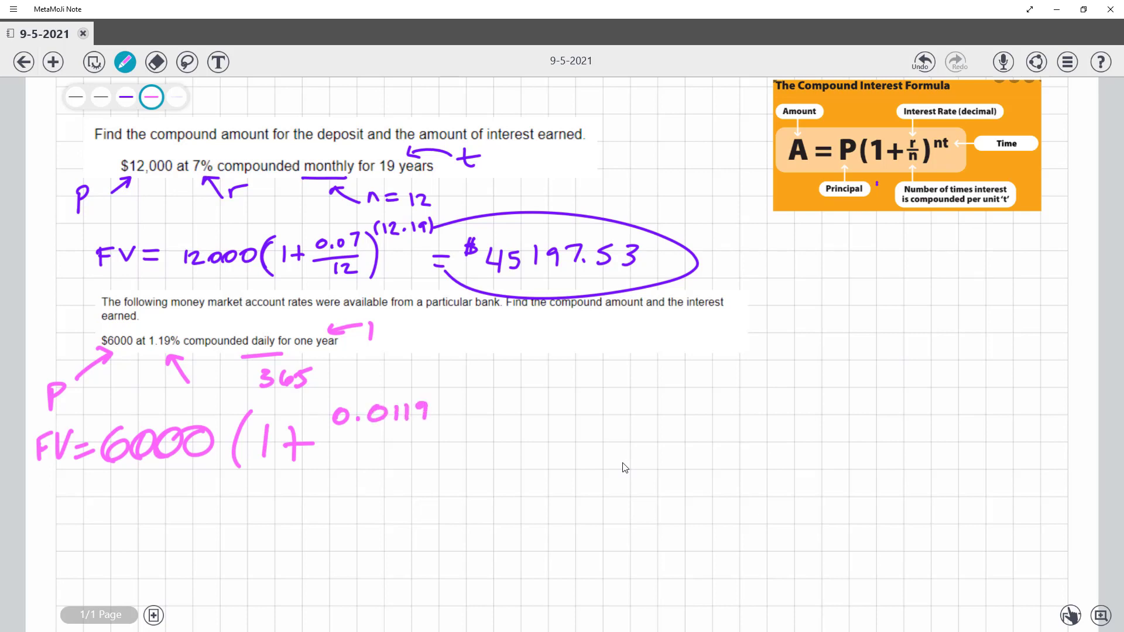
drag(330, 436, 424, 428)
mouse_move(339, 448)
mouse_down()
mouse_move(353, 455)
mouse_move(340, 466)
mouse_up()
drag(382, 446, 377, 456)
mouse_move(408, 445)
mouse_down()
mouse_move(401, 466)
mouse_move(416, 444)
mouse_up()
drag(431, 401, 421, 491)
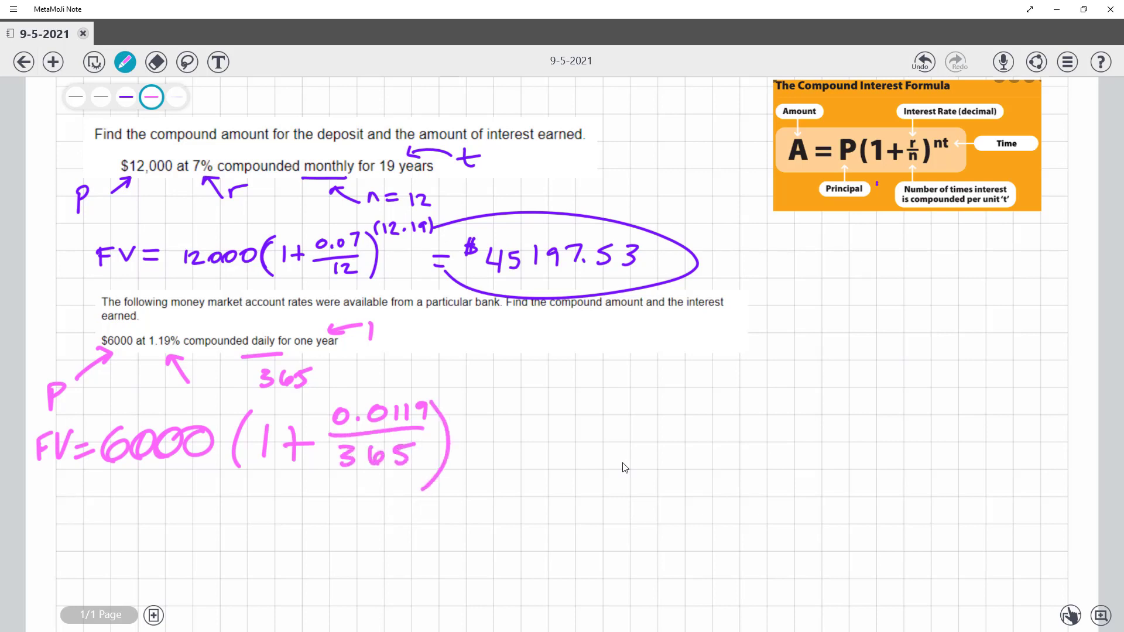
Add the exponent (365·1) in parentheses above the growth factor's closing bracket
mouse_move(446, 383)
mouse_down()
mouse_move(447, 402)
mouse_move(526, 388)
mouse_up()
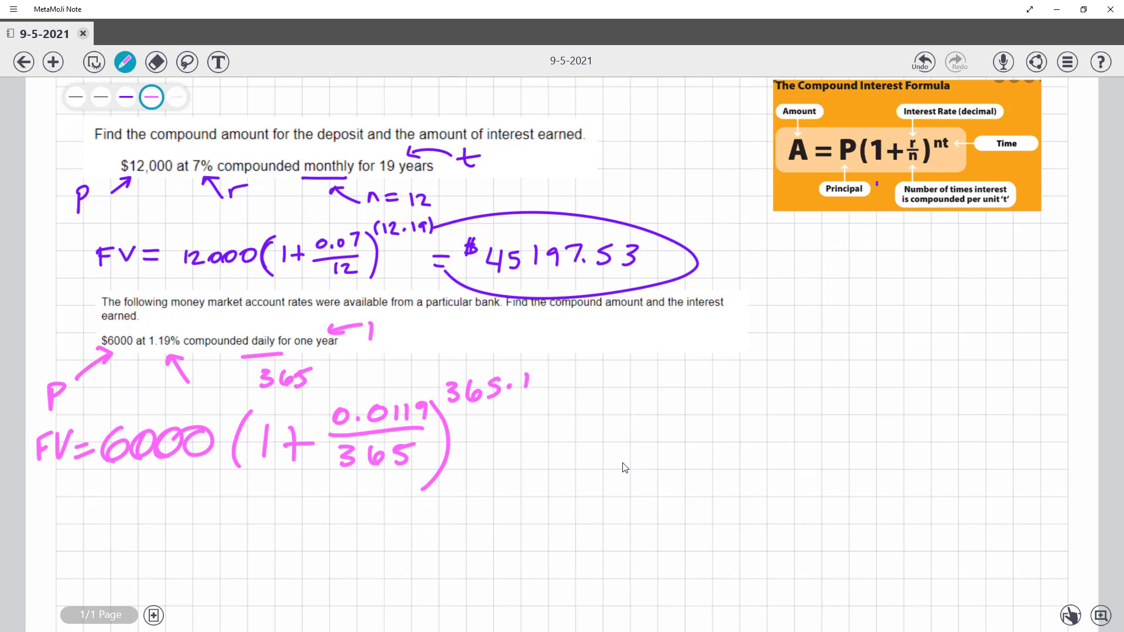
drag(448, 367, 440, 405)
drag(529, 362, 534, 394)
Write an equals sign and the answer 6071.83 after the future value expression
drag(506, 447, 531, 446)
drag(509, 458, 543, 457)
mouse_move(593, 431)
mouse_down()
mouse_move(577, 452)
mouse_move(621, 441)
mouse_move(644, 459)
mouse_up()
mouse_move(668, 426)
mouse_down()
mouse_move(662, 458)
mouse_move(672, 459)
mouse_up()
mouse_move(706, 432)
mouse_down()
mouse_move(692, 452)
mouse_move(702, 435)
mouse_up()
mouse_move(719, 428)
mouse_down()
mouse_move(736, 431)
mouse_move(710, 460)
mouse_up()
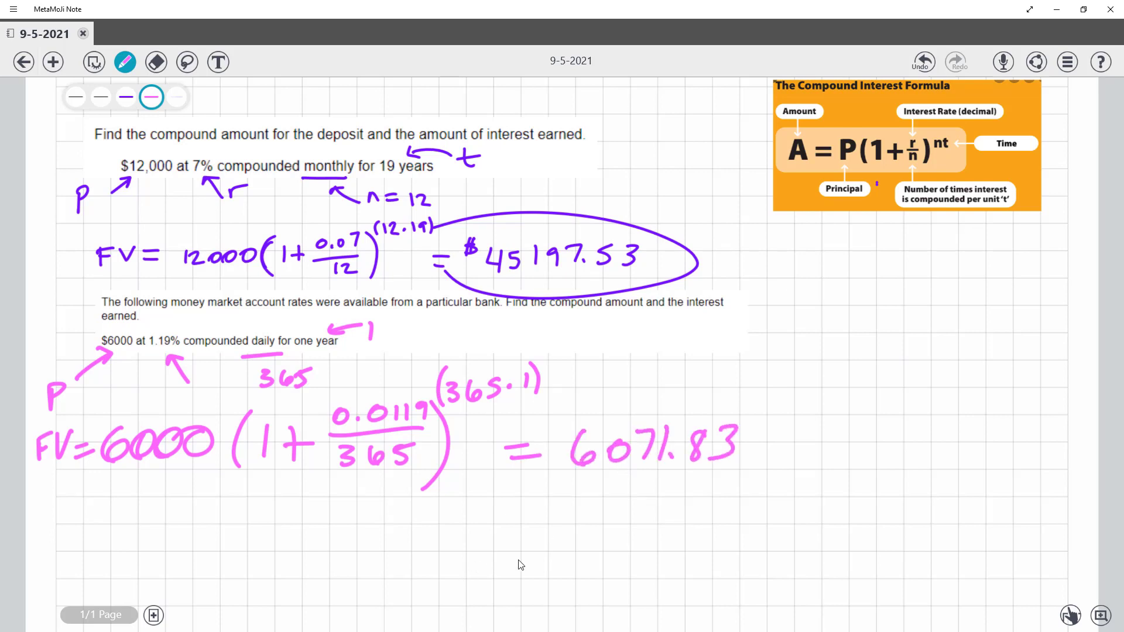
Return to the Excel workbook and set the principal in cell B1 to 6000
key(alt+Tab)
key(alt+Tab)
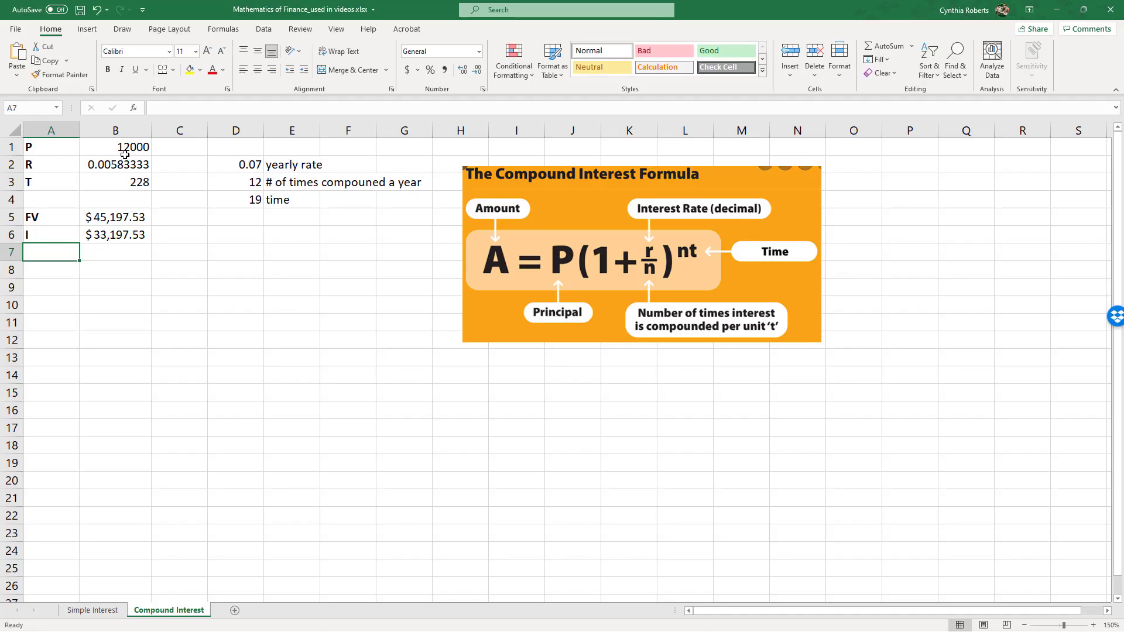
click(124, 154)
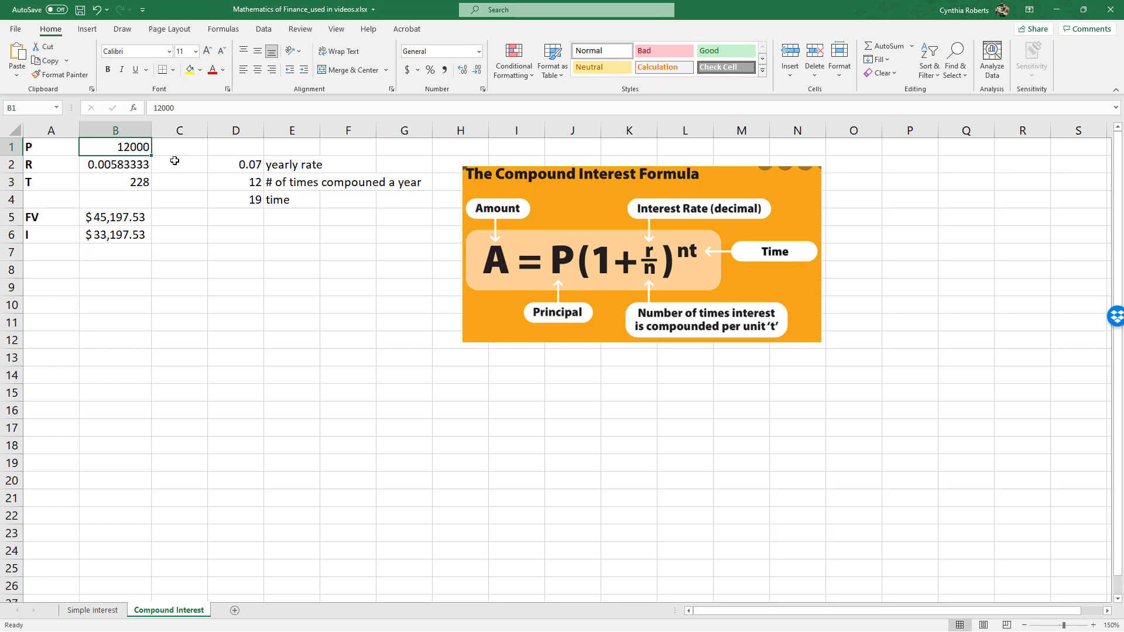
text(6000)
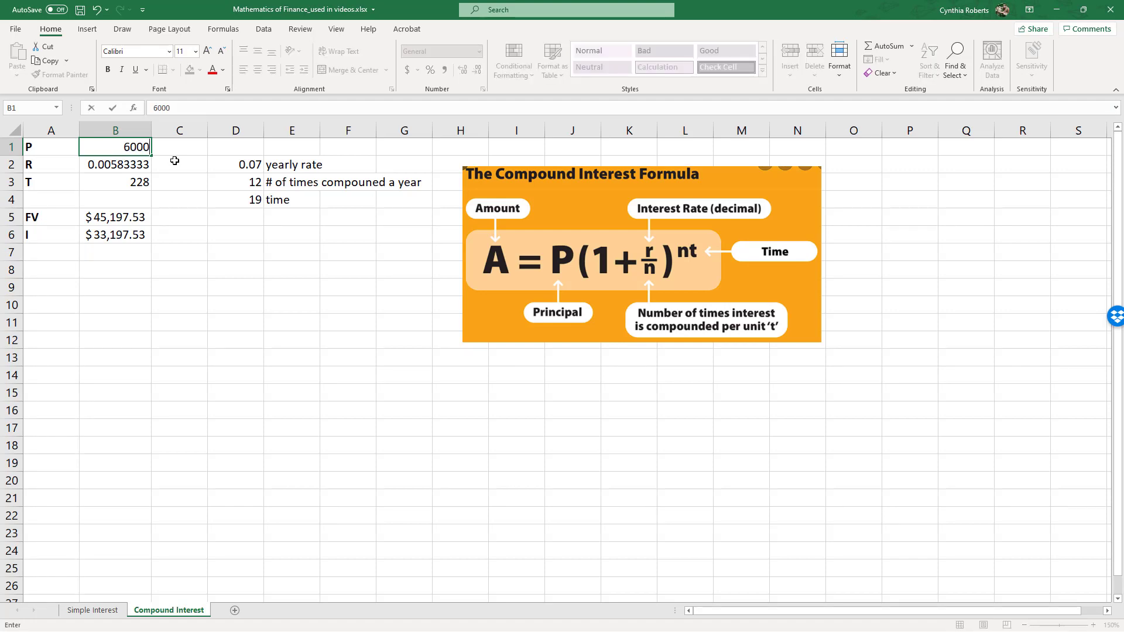
key(Return)
Set the yearly rate in D2 to 0.0119, the times compounded in D3 to 365, and the time in D4 to 1
click(234, 161)
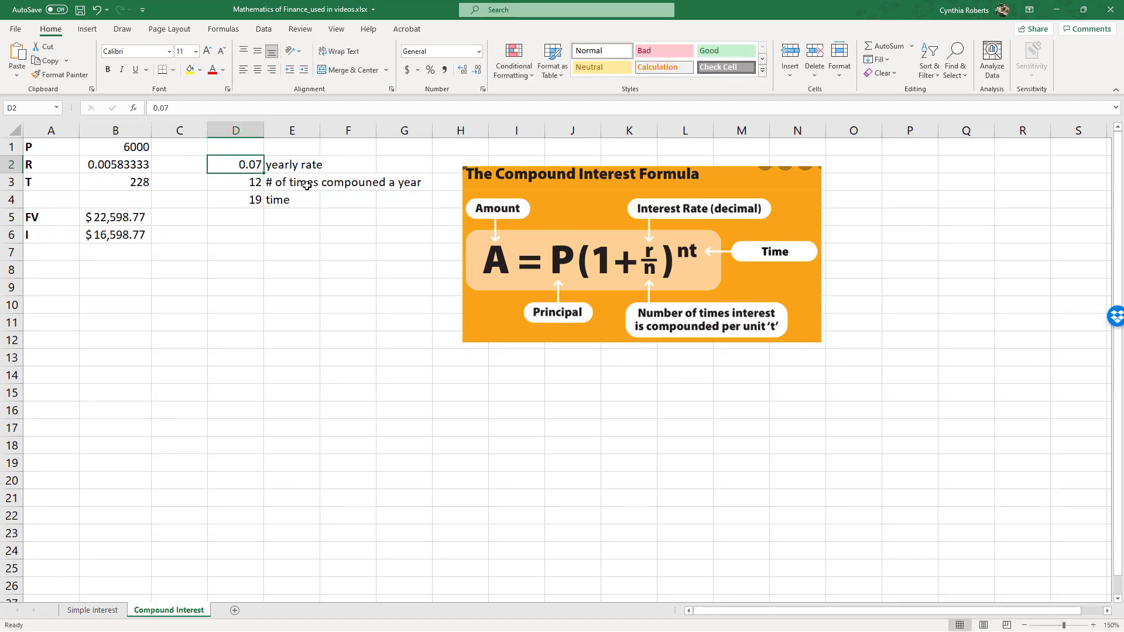
text(0.0119)
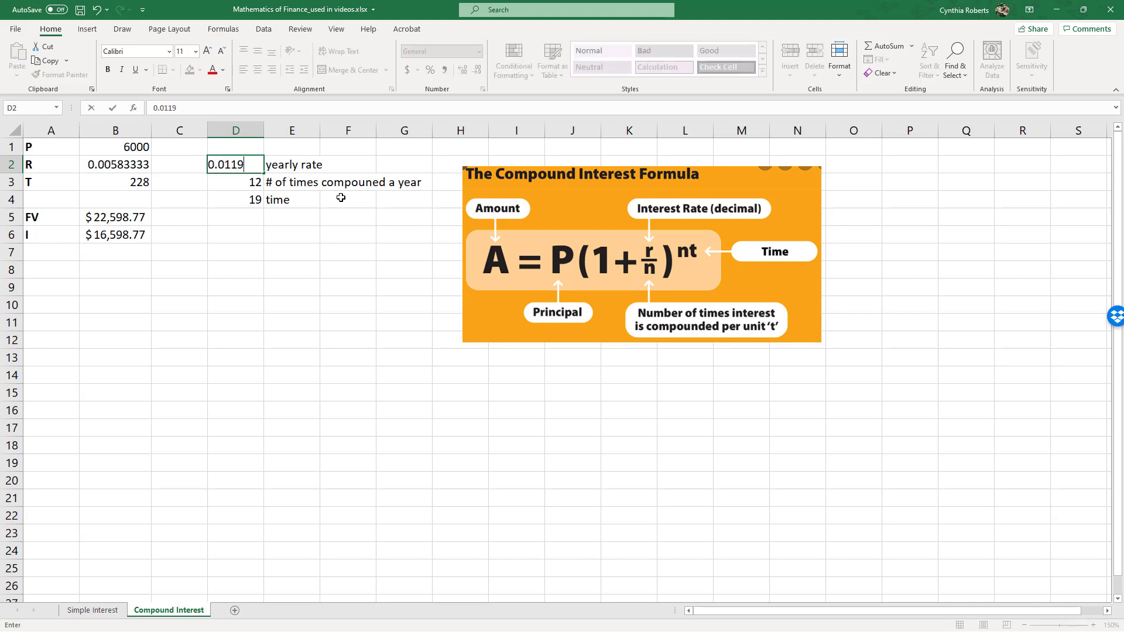
key(Return)
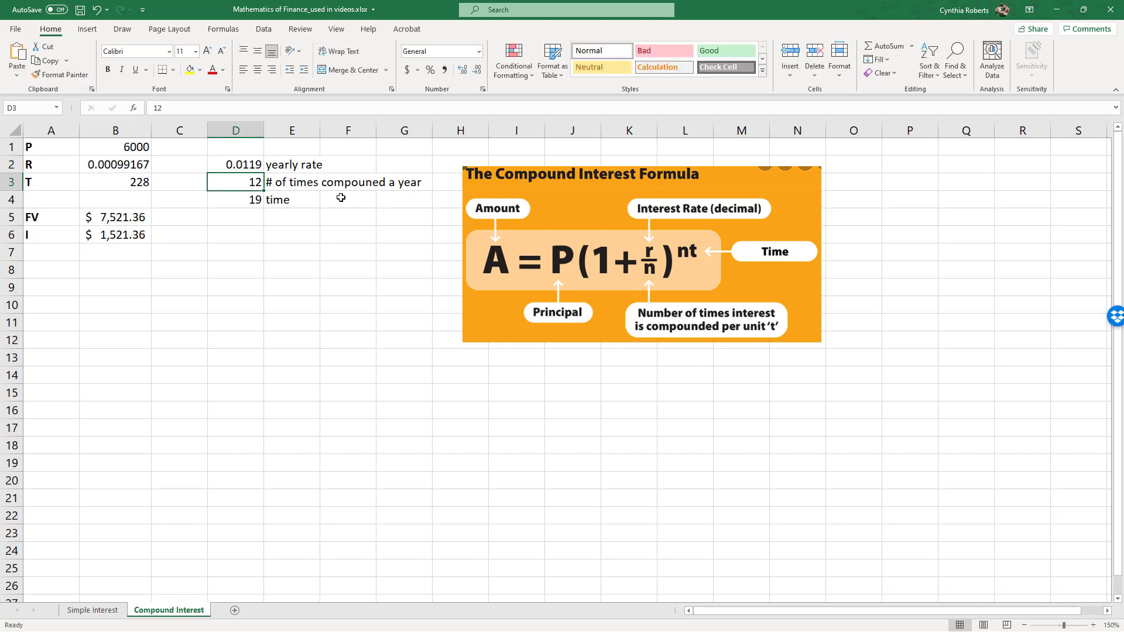
text(365)
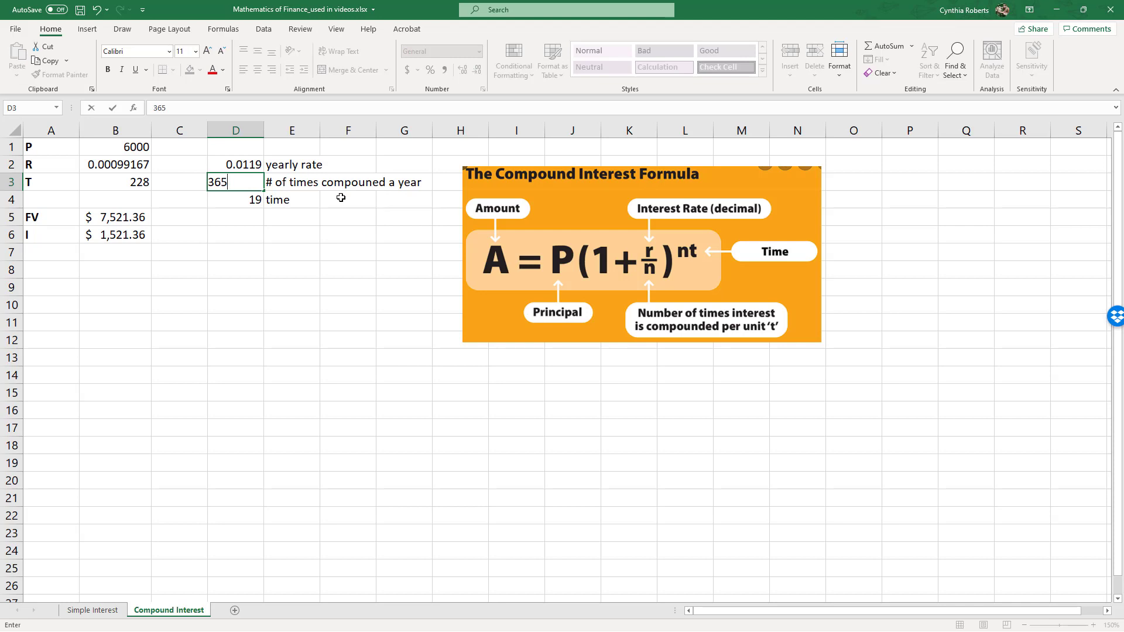
key(Return)
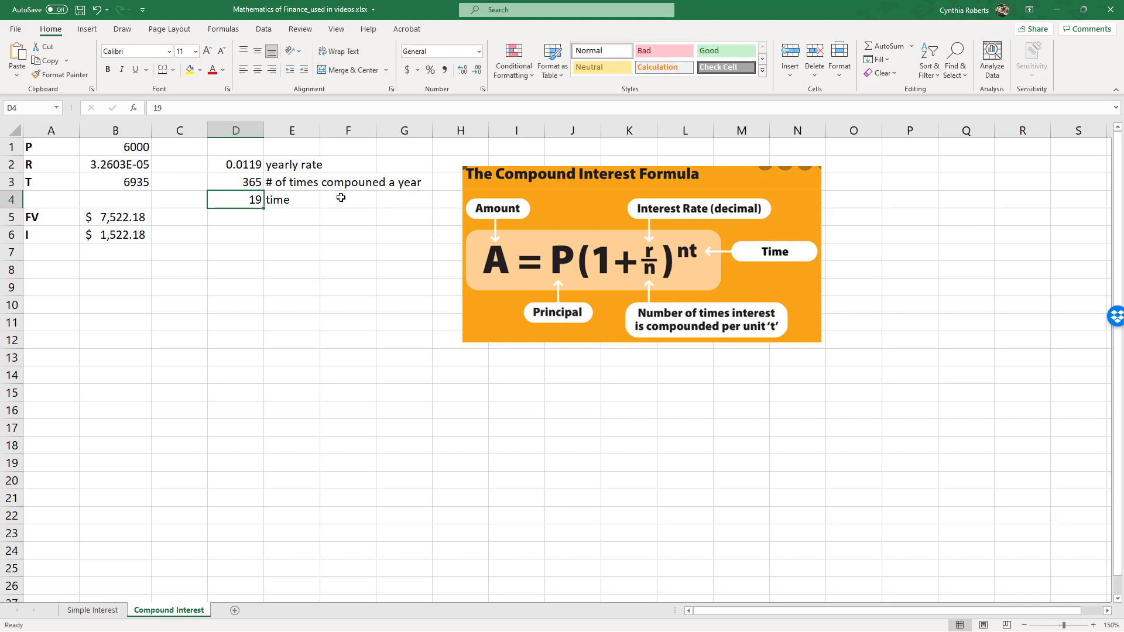
text(1)
key(Return)
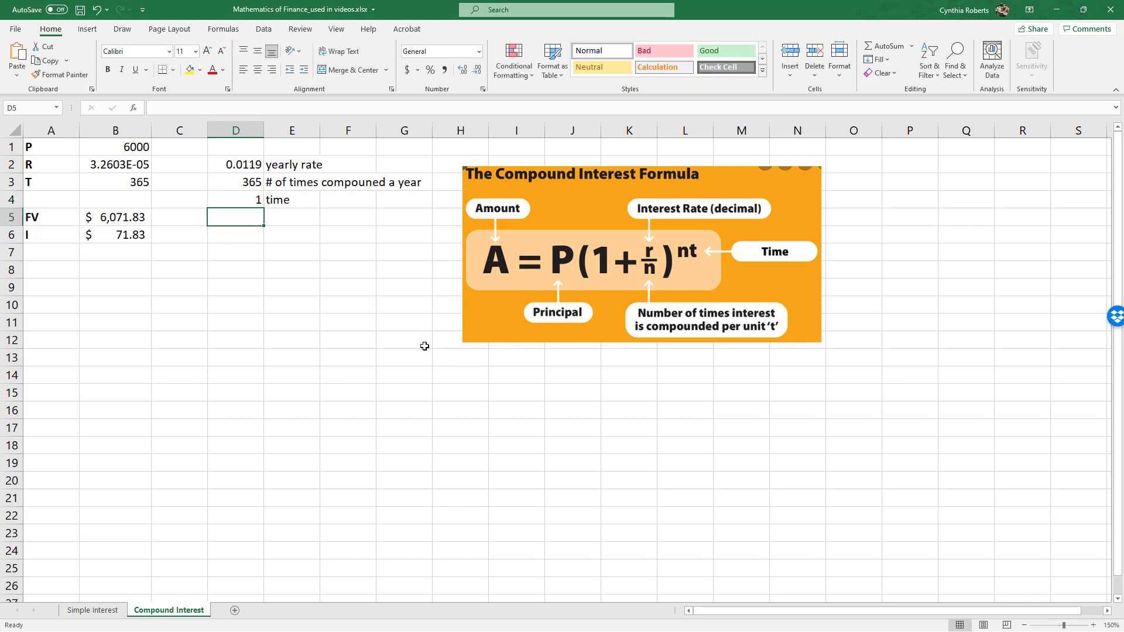
click(117, 214)
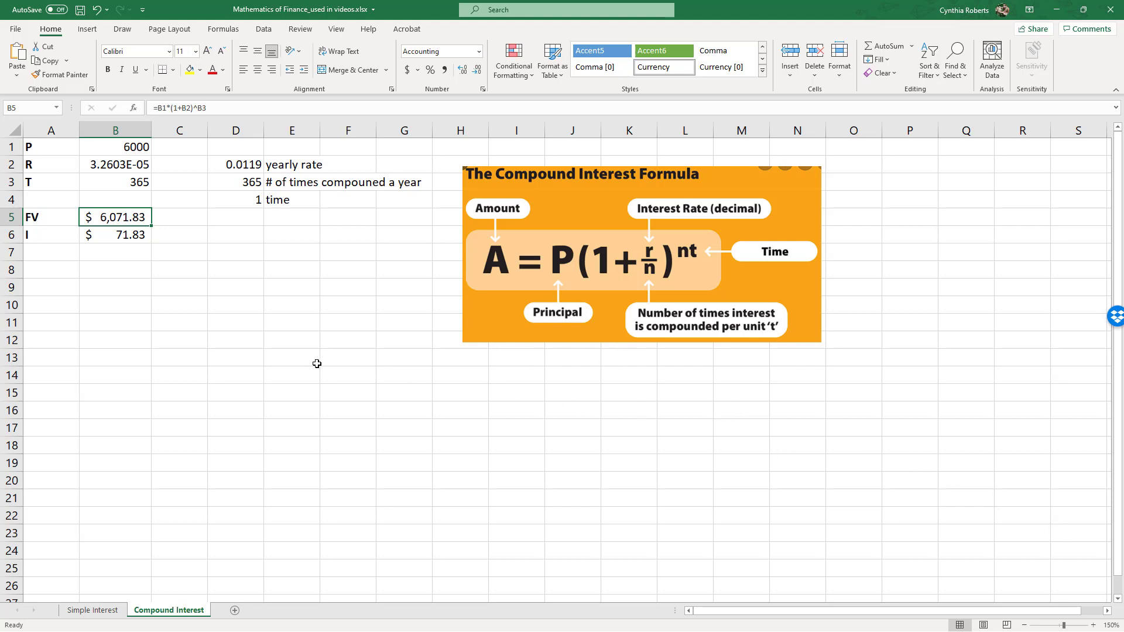
Check which formula cells are highlighted on the Simple Interest sheet, including T in B3, and return to the Compound Interest sheet
click(94, 611)
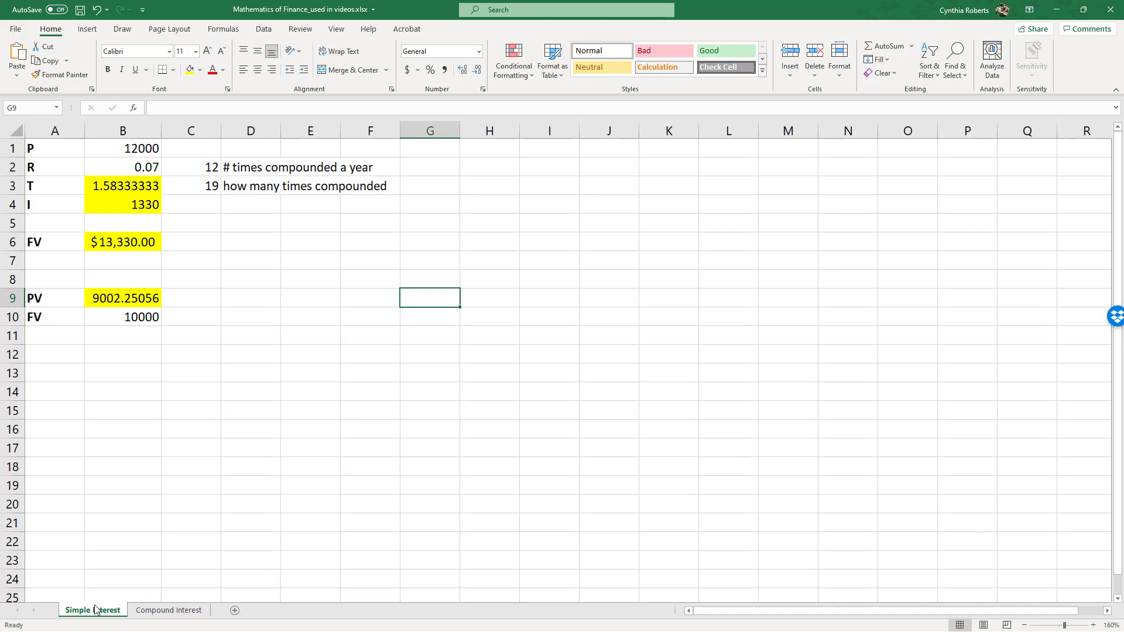
click(169, 610)
click(93, 610)
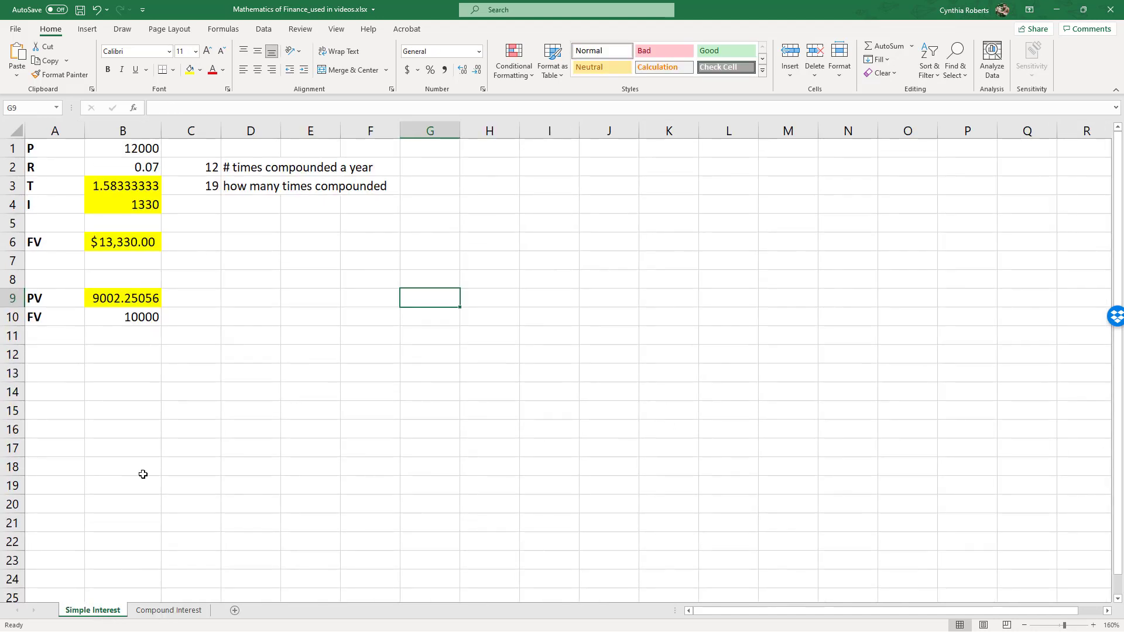
click(110, 183)
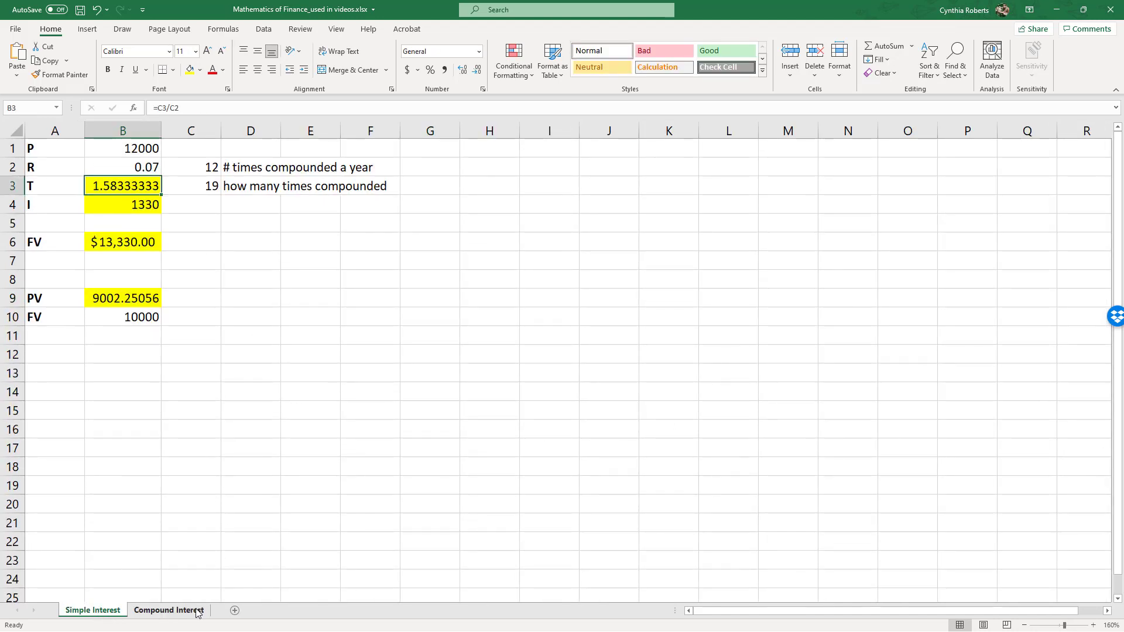
click(169, 610)
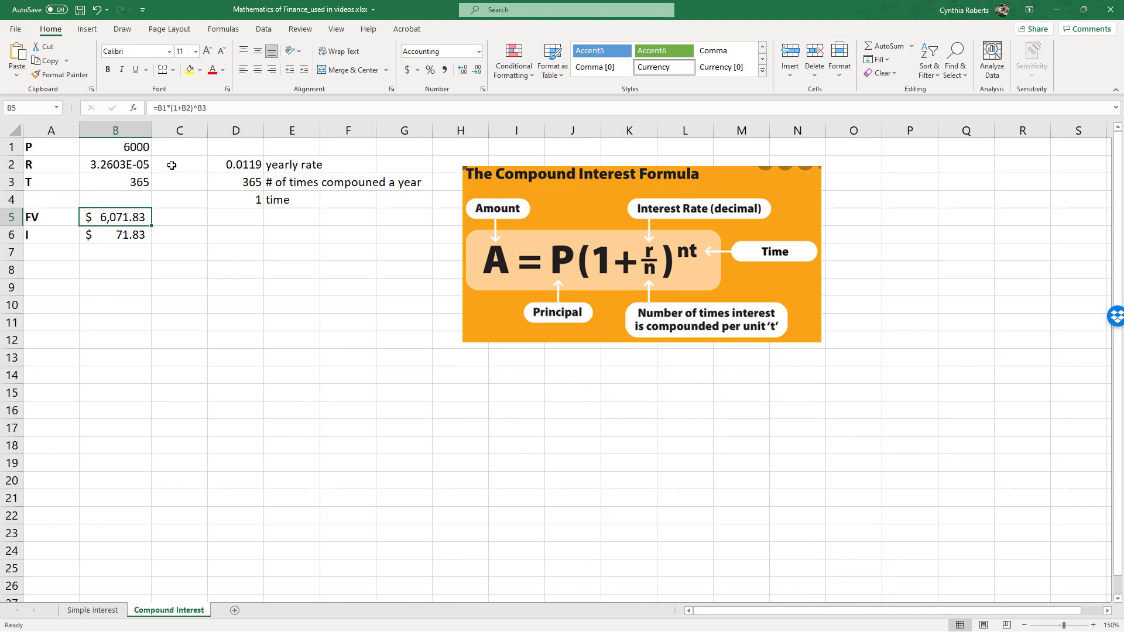
Highlight the formula cells for R, T, FV and I (B2, B3, B5 and B6) with yellow fill on the Compound Interest sheet
click(132, 161)
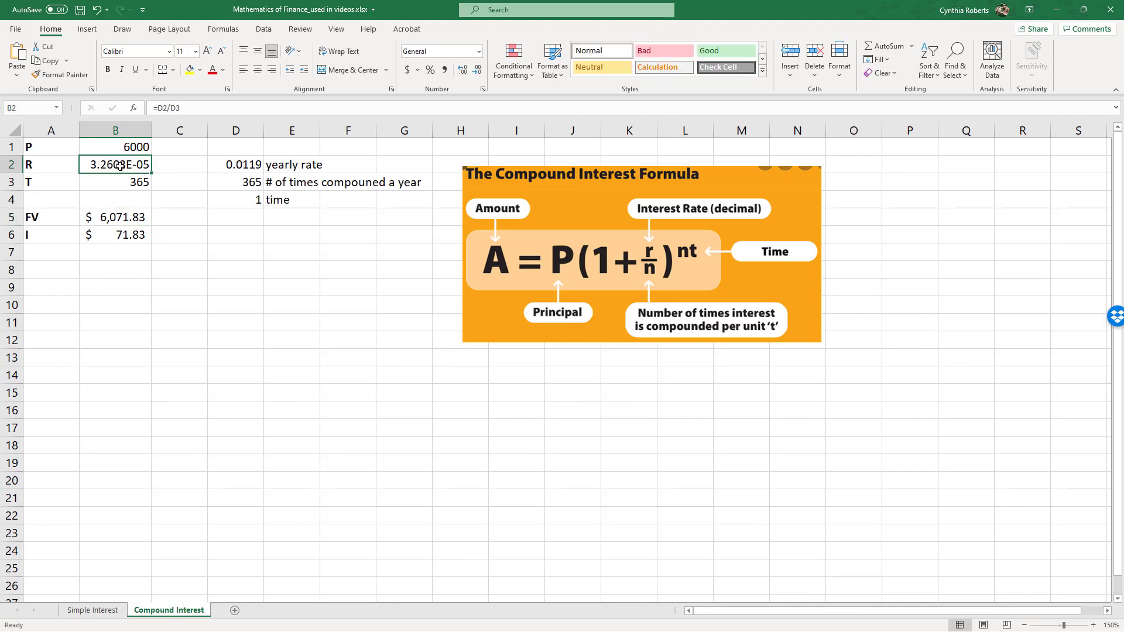
click(189, 70)
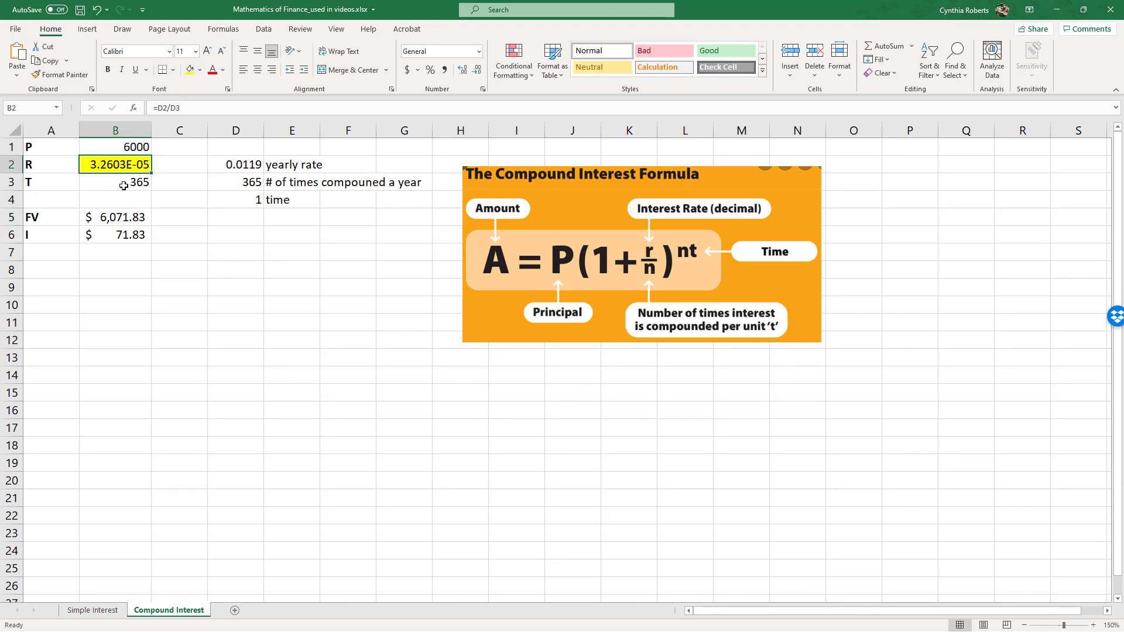
click(124, 186)
click(190, 69)
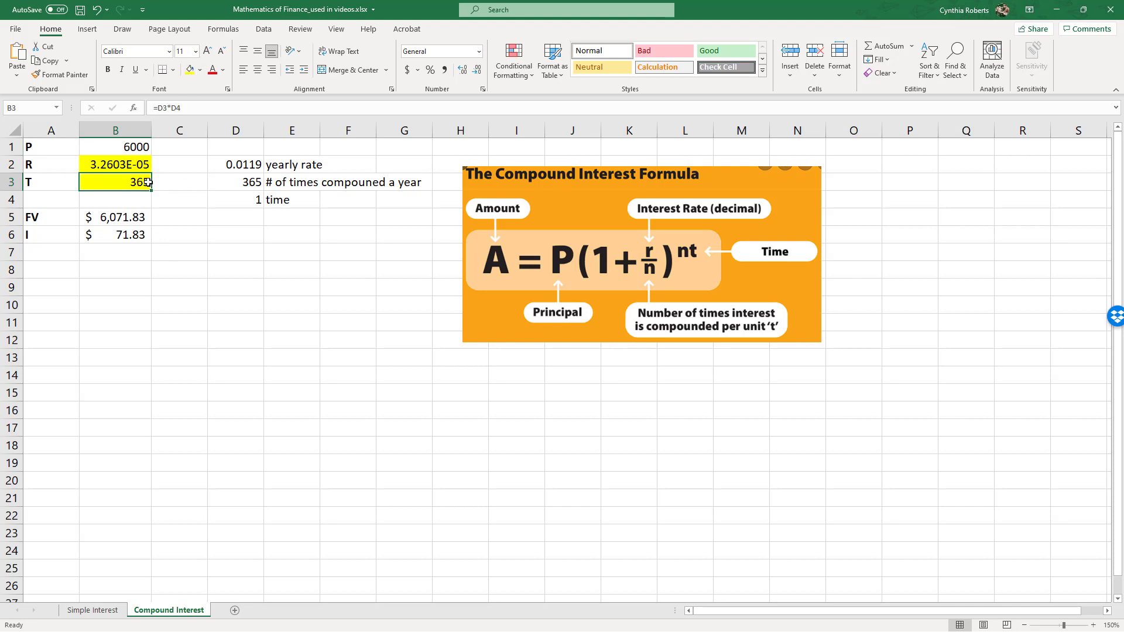
click(123, 222)
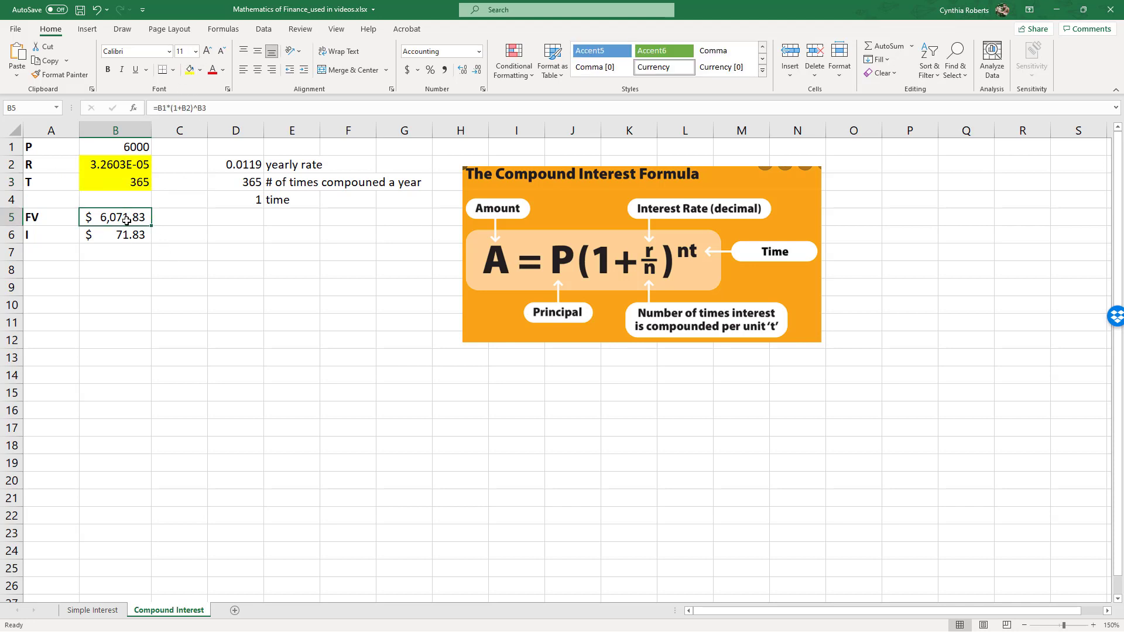
click(190, 69)
click(135, 231)
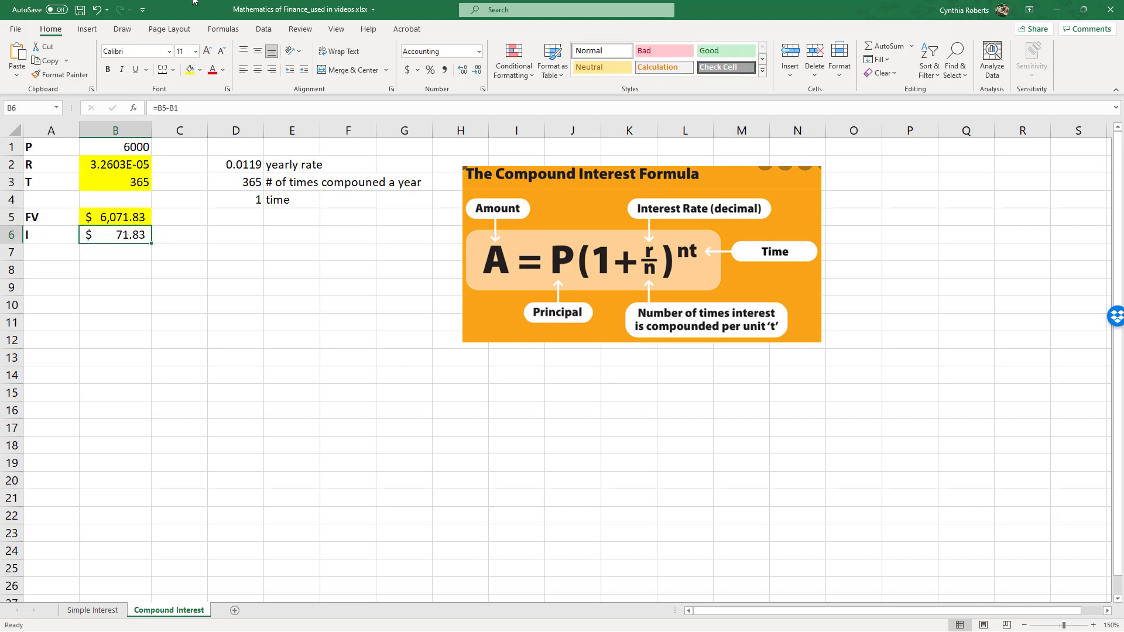
click(190, 70)
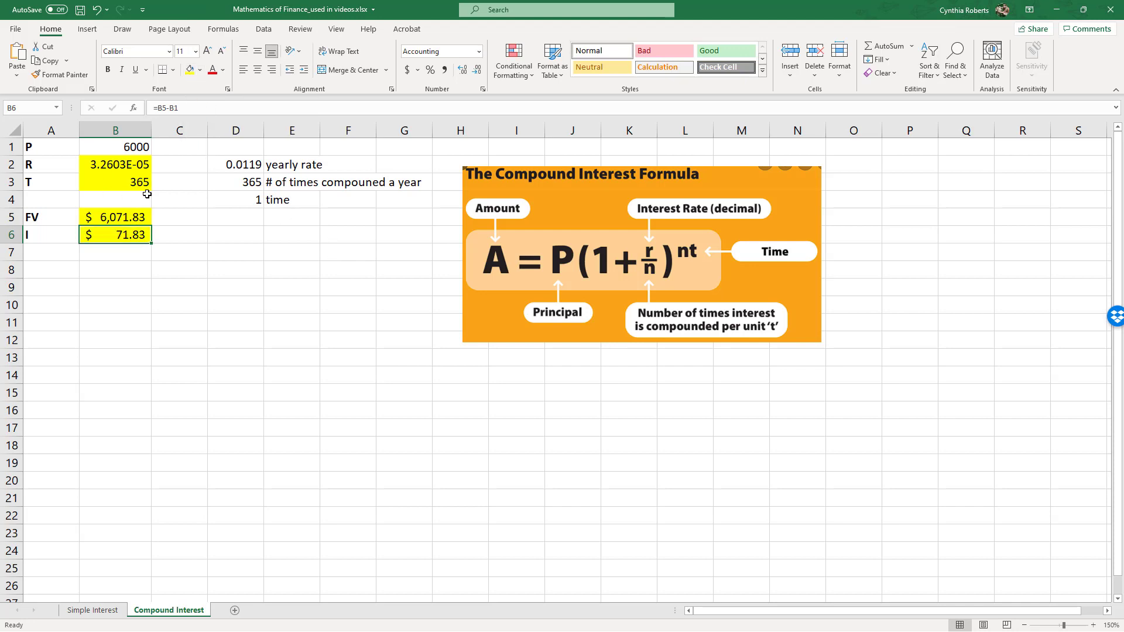
Format the rate in cell B2 as a Number with 8 decimal places
click(126, 164)
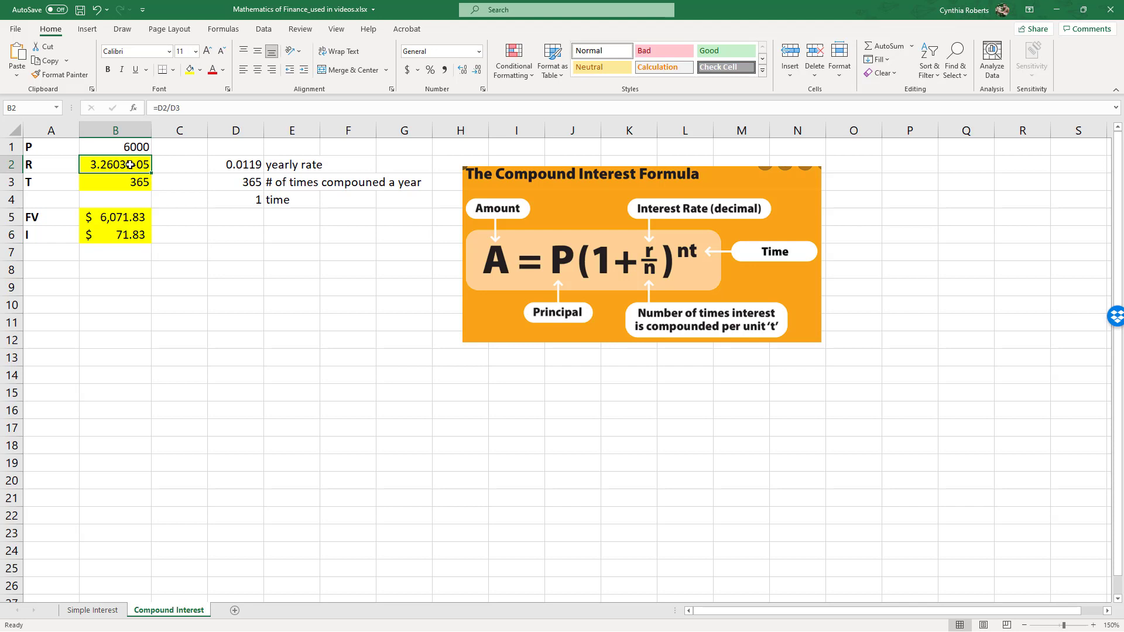
right_click(129, 165)
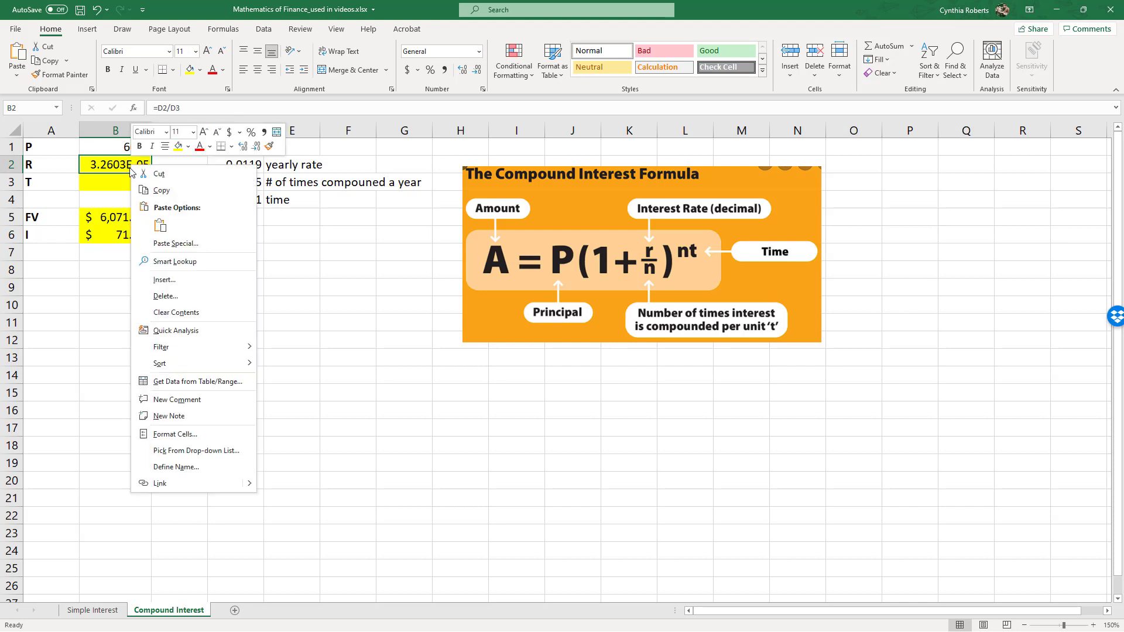
click(186, 436)
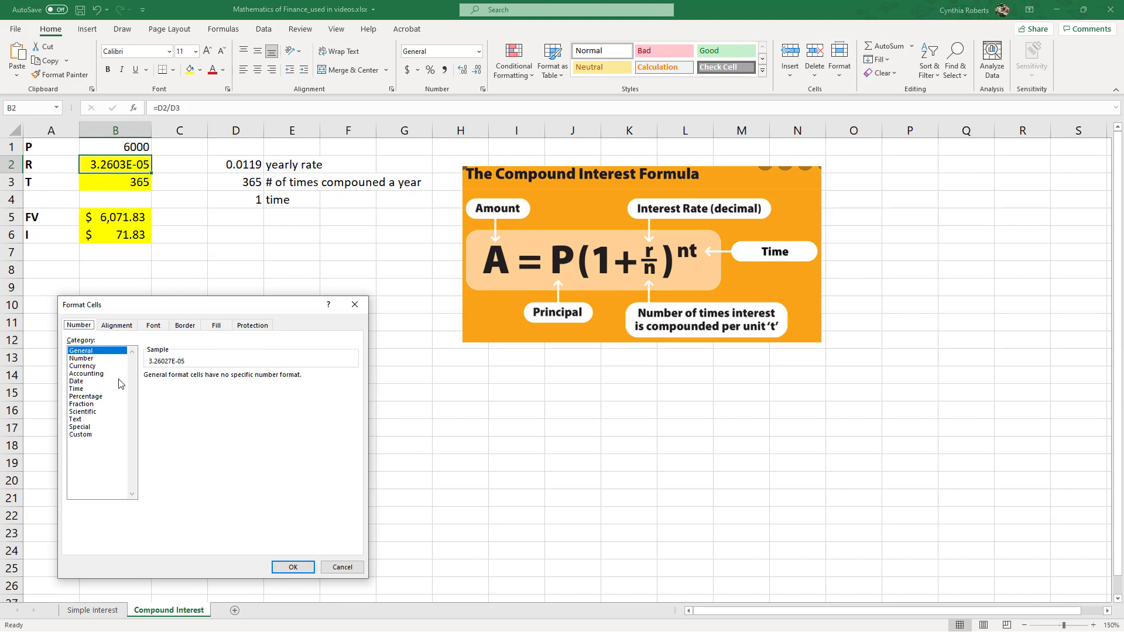
click(81, 358)
click(225, 374)
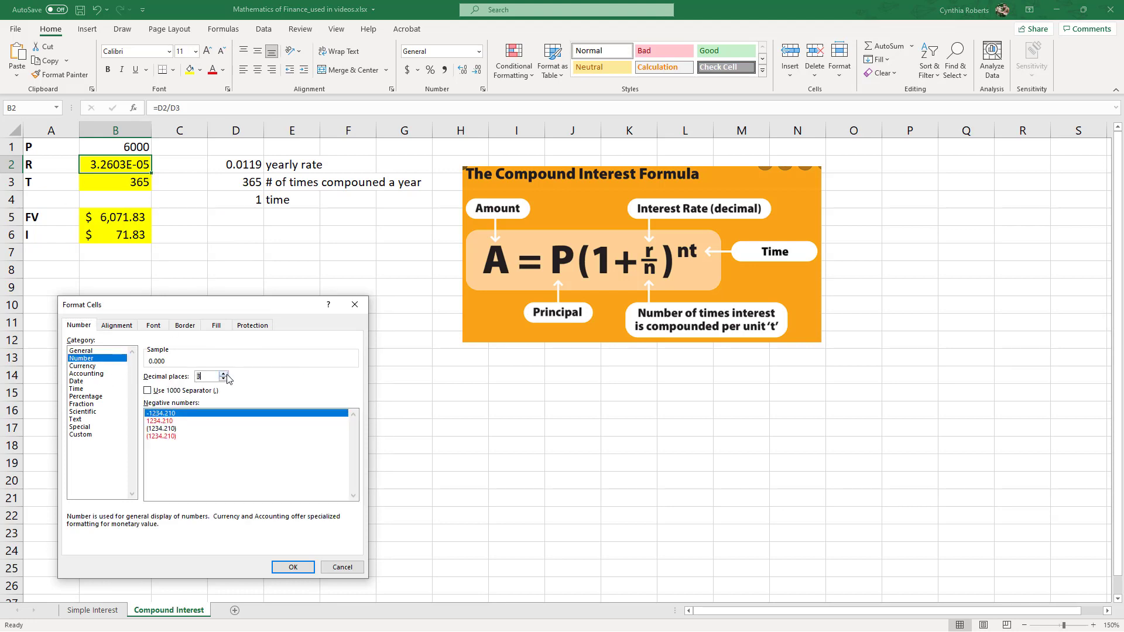
click(224, 375)
click(225, 375)
click(225, 375)
click(224, 375)
click(225, 374)
click(291, 567)
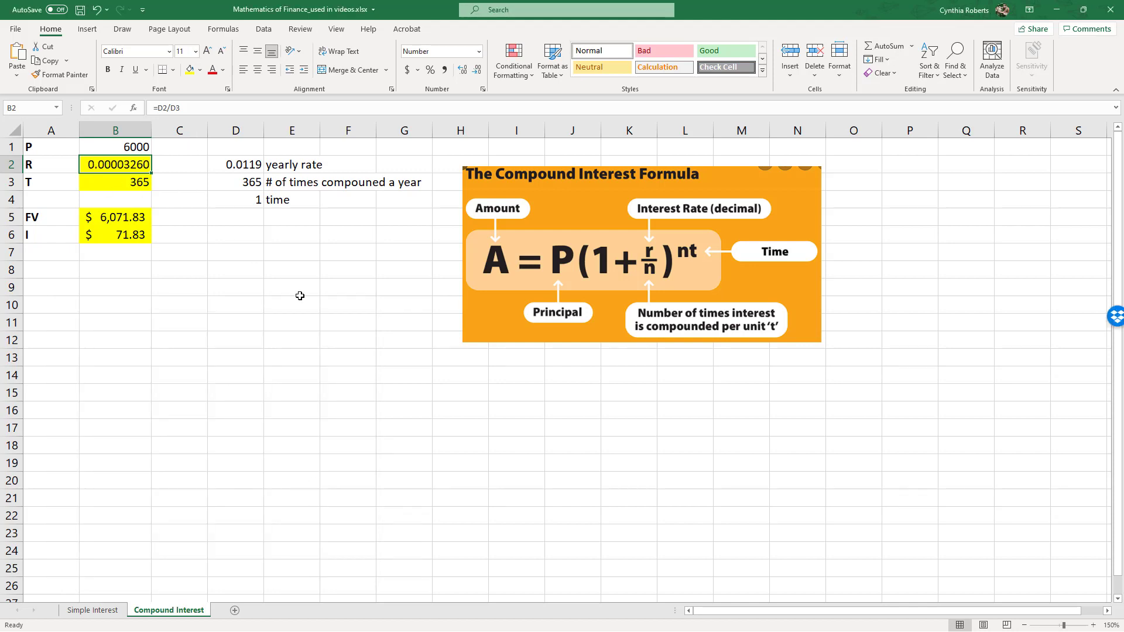